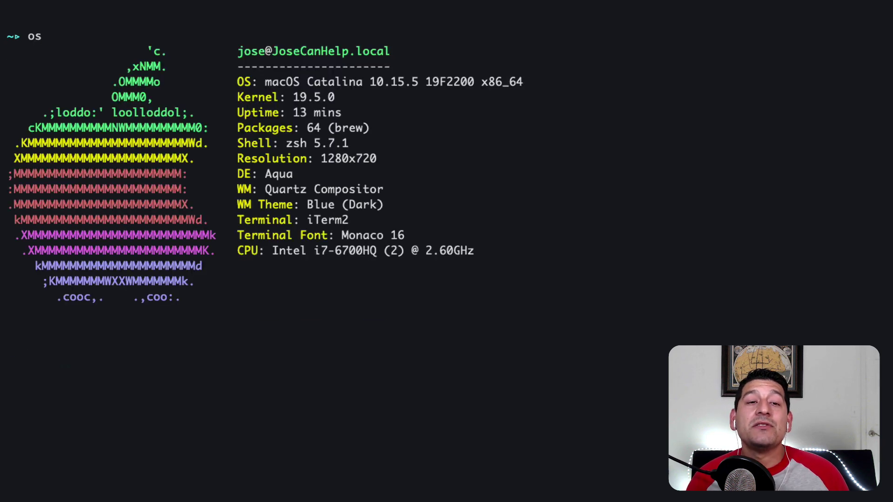
# Check the PHP version and the system Vim's features, noting the -python3 entry
pyautogui.hotkey('ctrl', 'l')
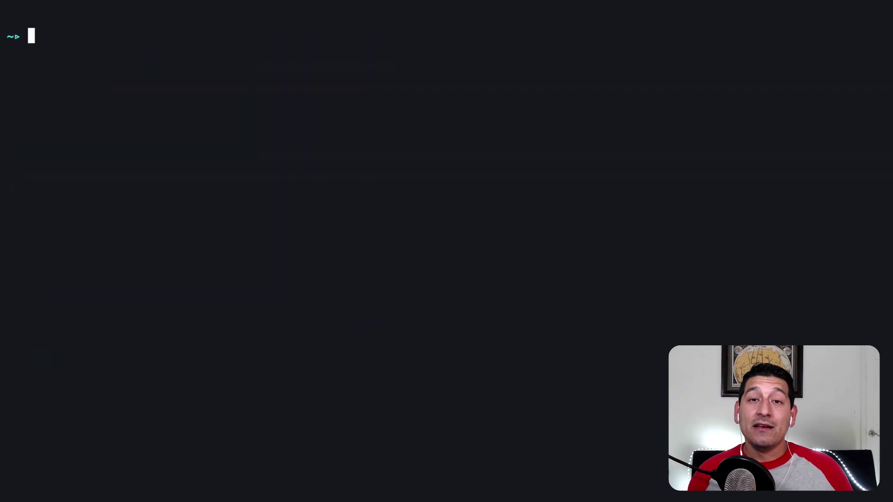
pyautogui.write('php -v')
pyautogui.press('Return')
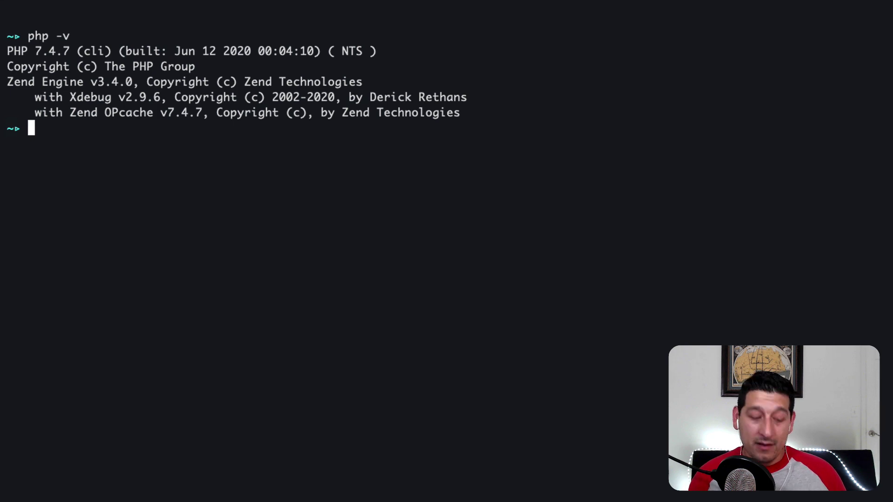
pyautogui.write('vim --veris')
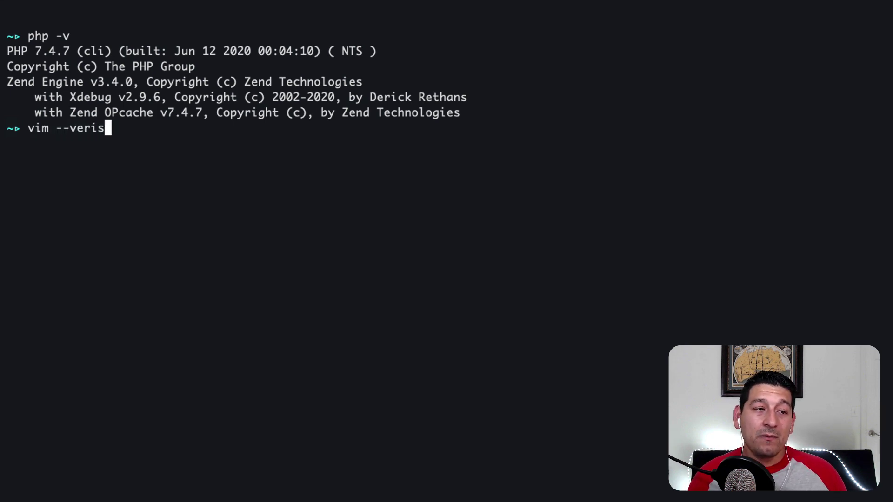
pyautogui.press('BackSpace')
pyautogui.press('BackSpace')
pyautogui.write('sion')
pyautogui.press('Return')
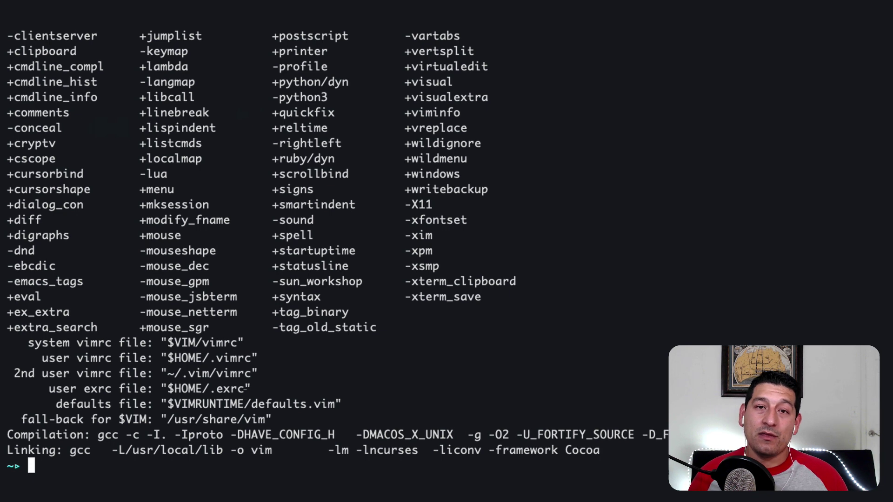
pyautogui.moveTo(273, 98); pyautogui.dragTo(329, 98)
pyautogui.click(323, 120)
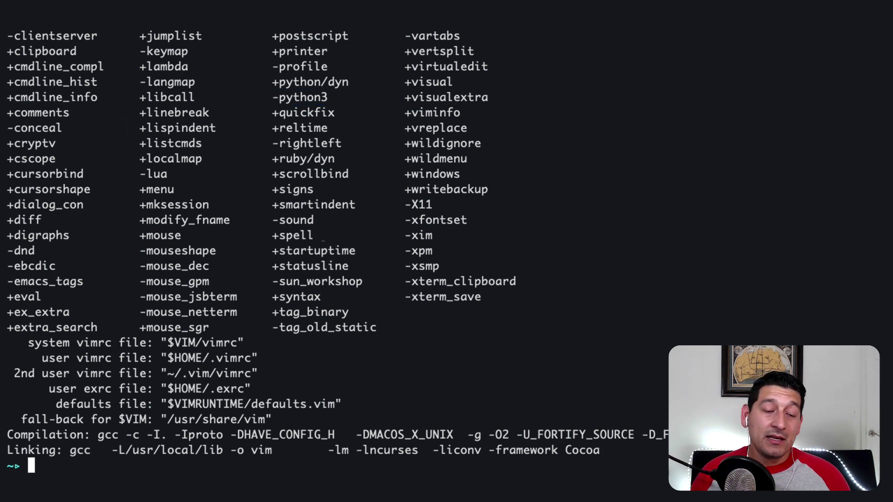
pyautogui.hotkey('ctrl', 'l')
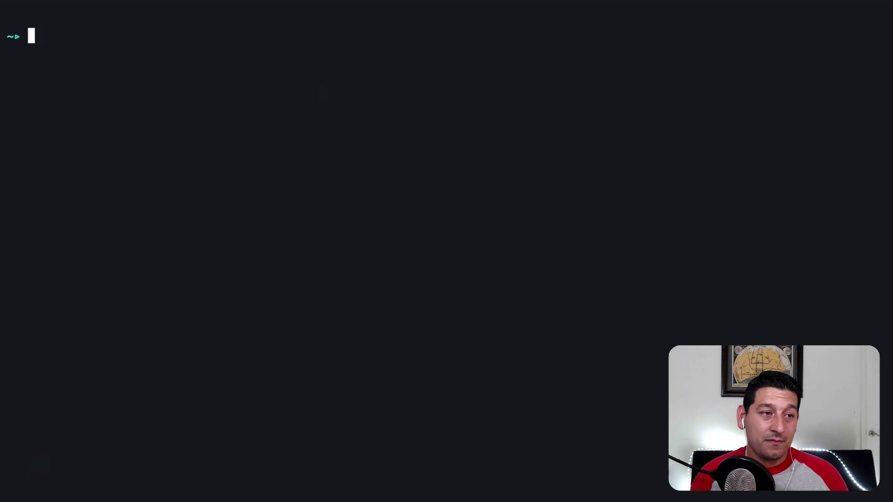
pyautogui.write('brew update')
# Update Homebrew, install Homebrew Vim, and review its -python3 feature entry
pyautogui.press('Return')
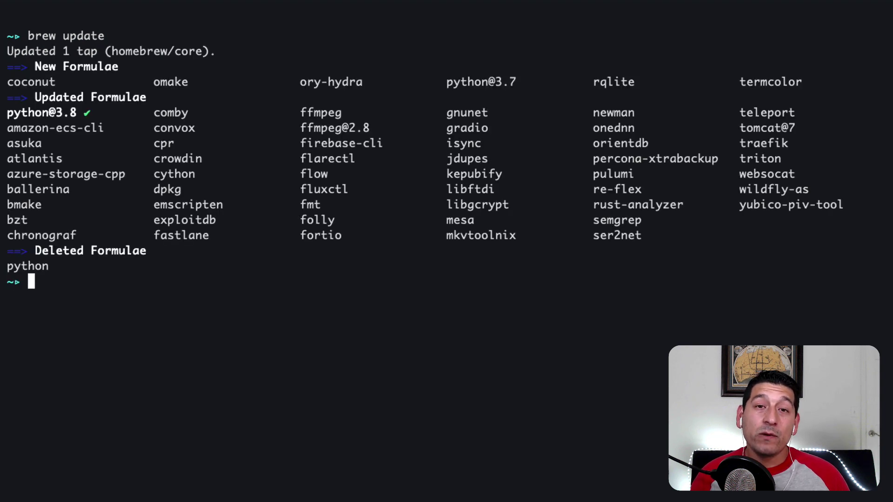
pyautogui.write('brew ')
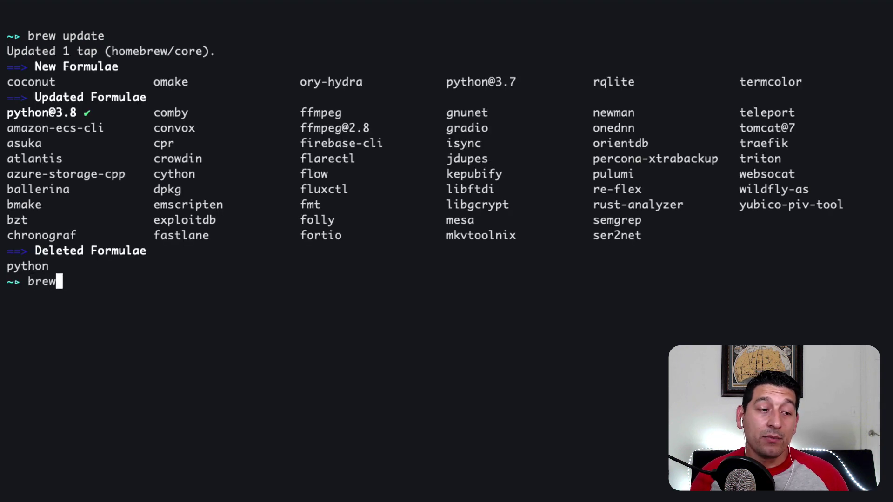
pyautogui.write('install vim')
pyautogui.press('Return')
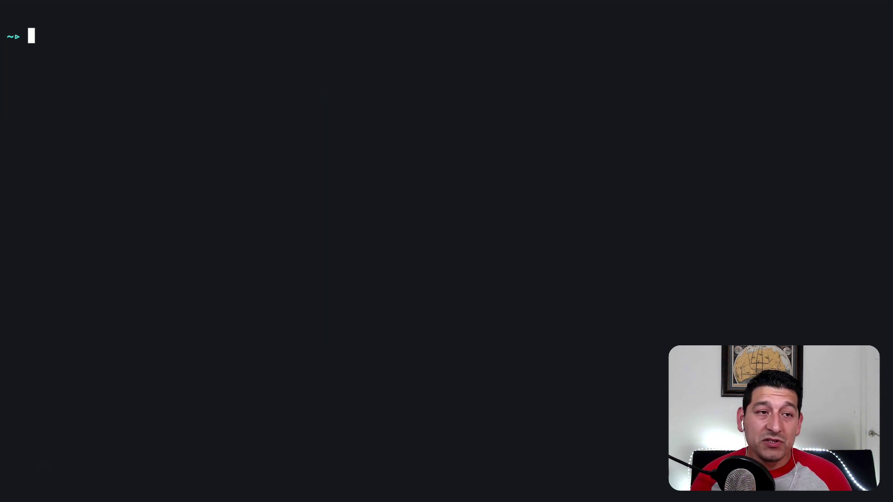
pyautogui.write('vim --version')
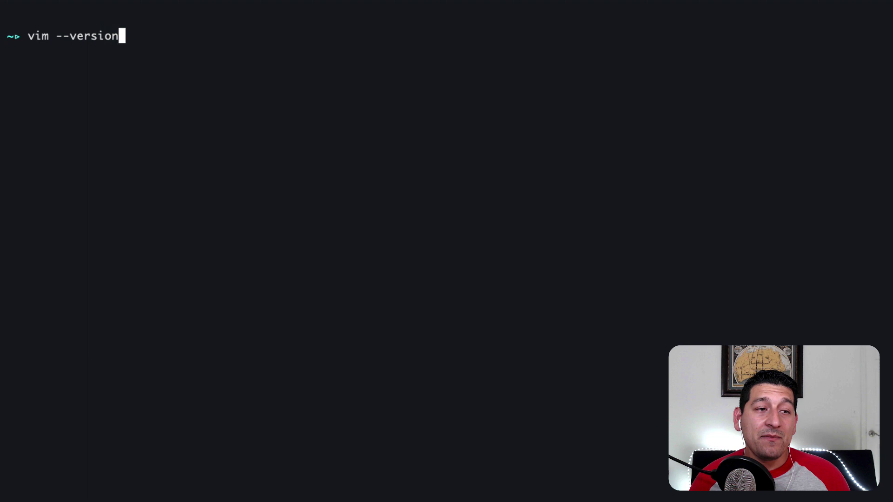
pyautogui.press('Return')
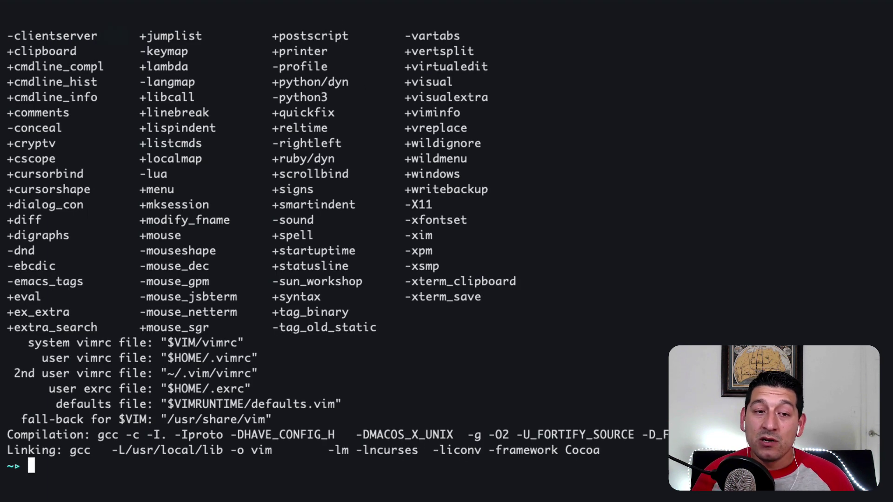
pyautogui.moveTo(274, 97); pyautogui.dragTo(352, 97)
pyautogui.click(353, 98)
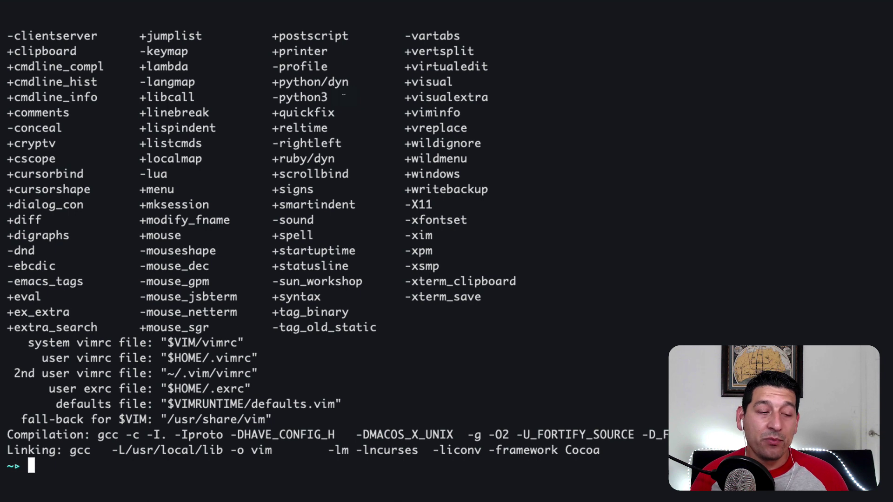
pyautogui.hotkey('ctrl', 'l')
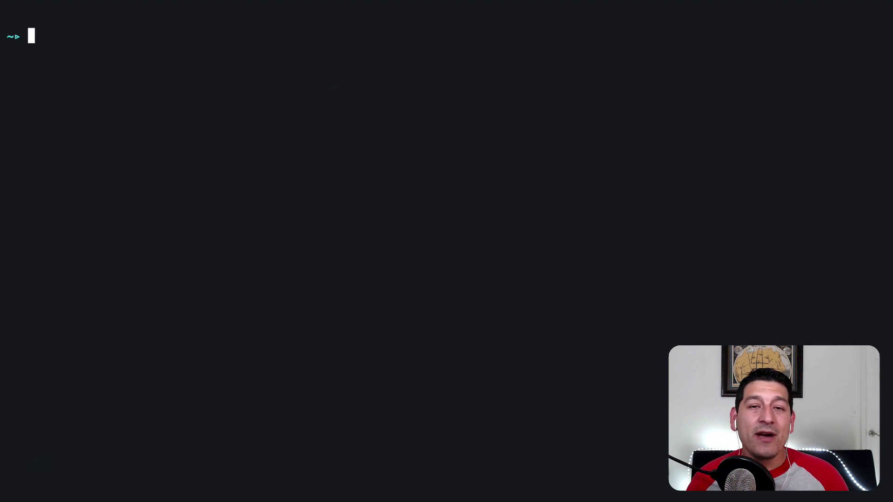
pyautogui.write('vim ~/')
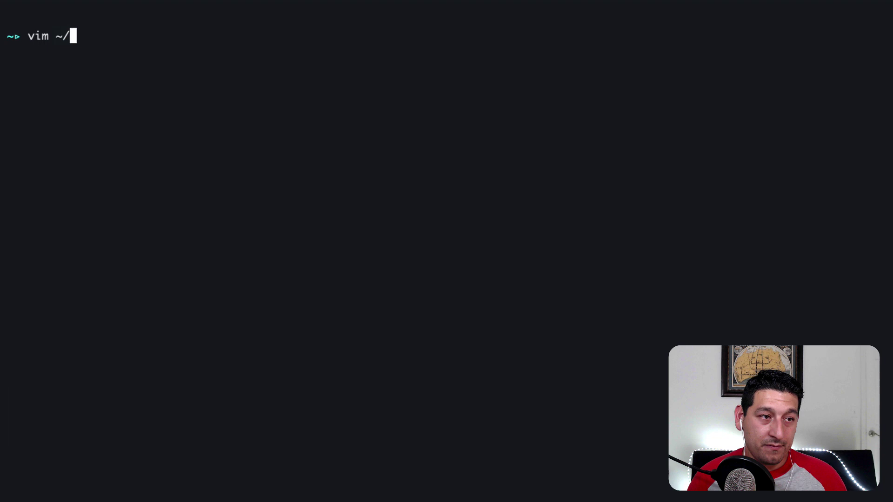
pyautogui.write('.zshrc')
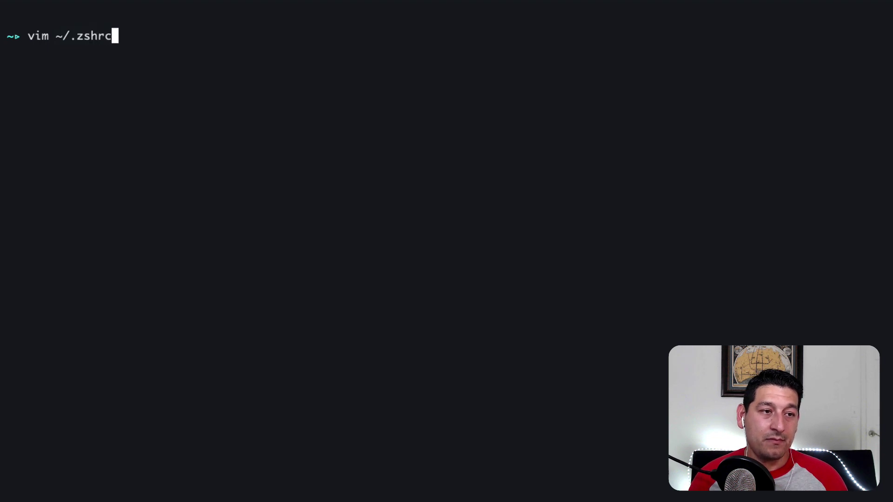
# Prepend /usr/local/bin: to the PATH line in ~/.zshrc and save it
pyautogui.press('Return')
pyautogui.press('j')
pyautogui.press('j')
pyautogui.press('j')
pyautogui.press('j')
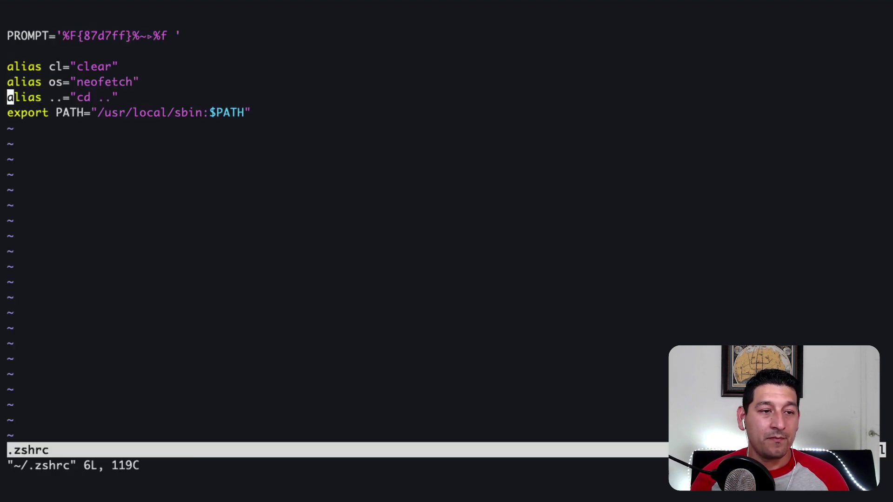
pyautogui.press('j')
pyautogui.press('l')
pyautogui.press('l')
pyautogui.press('l')
pyautogui.press('l')
pyautogui.press('l')
pyautogui.press('l')
pyautogui.press('l')
pyautogui.press('l')
pyautogui.press('l')
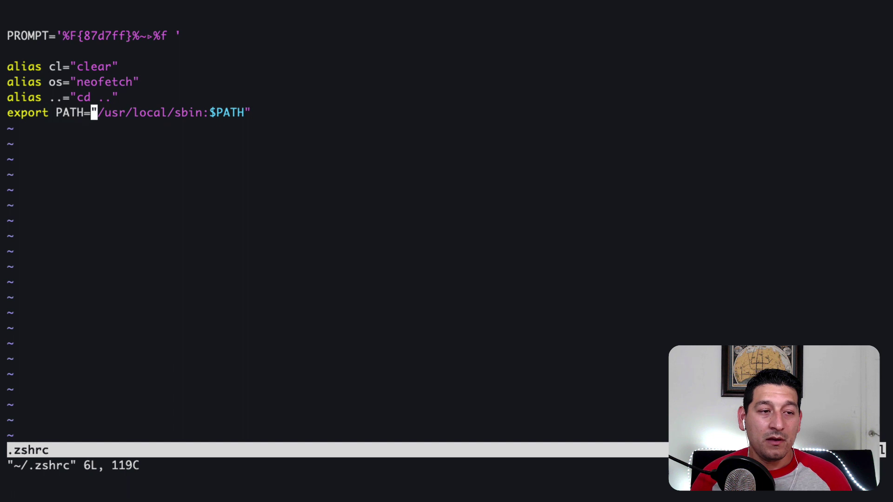
pyautogui.write('al/bin"/usr')
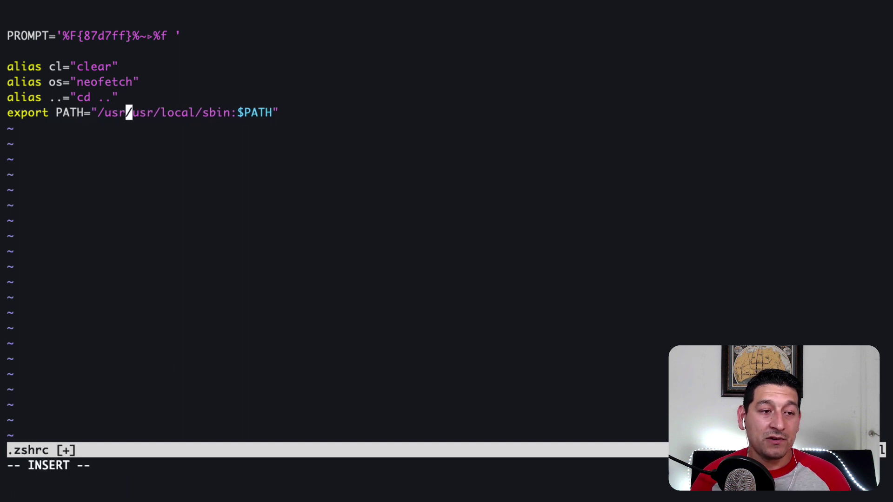
pyautogui.write('/local')
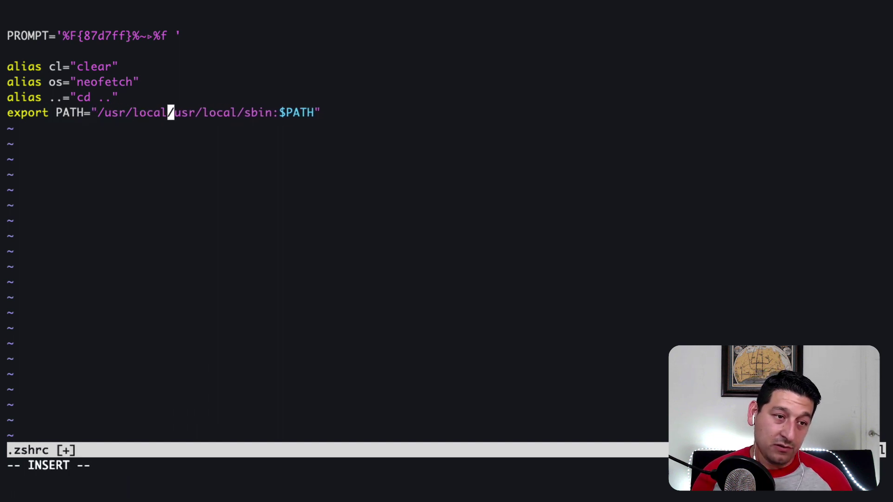
pyautogui.write('/sbin:')
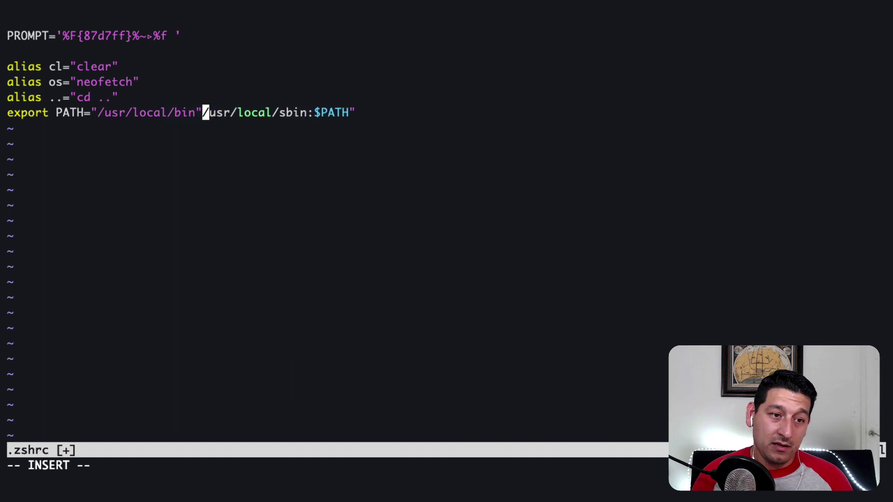
pyautogui.press('BackSpace')
pyautogui.write(':')
pyautogui.press('Escape')
pyautogui.write('k')
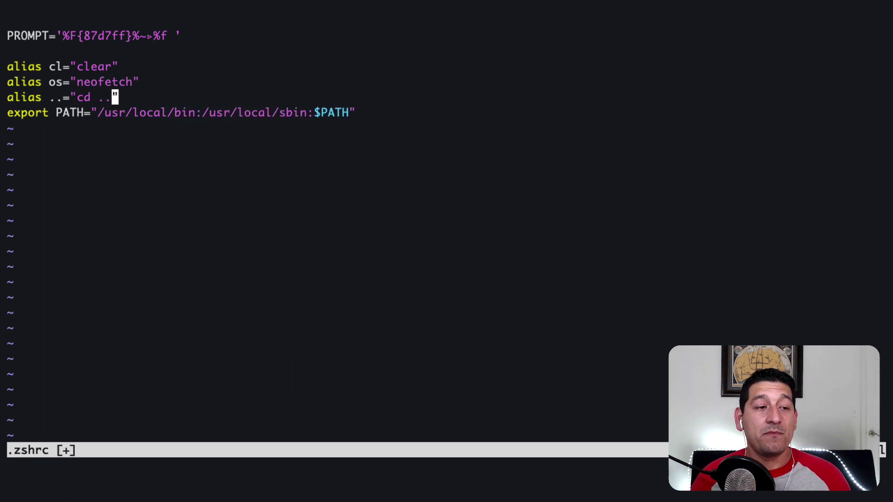
pyautogui.write(':wq')
pyautogui.press('Return')
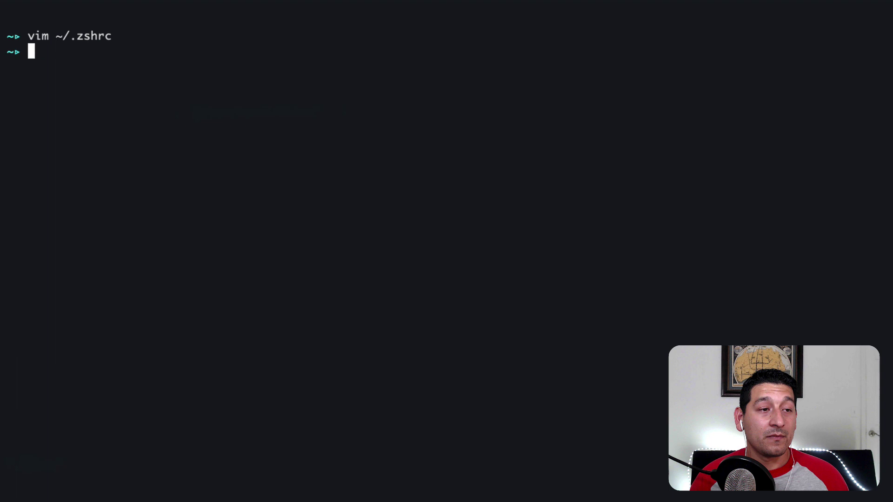
pyautogui.write('sourc')
# Reload ~/.zshrc and recheck vim --version, which now shows +python3
pyautogui.press('BackSpace')
pyautogui.press('BackSpace')
pyautogui.press('BackSpace')
pyautogui.press('BackSpace')
pyautogui.write('sou')
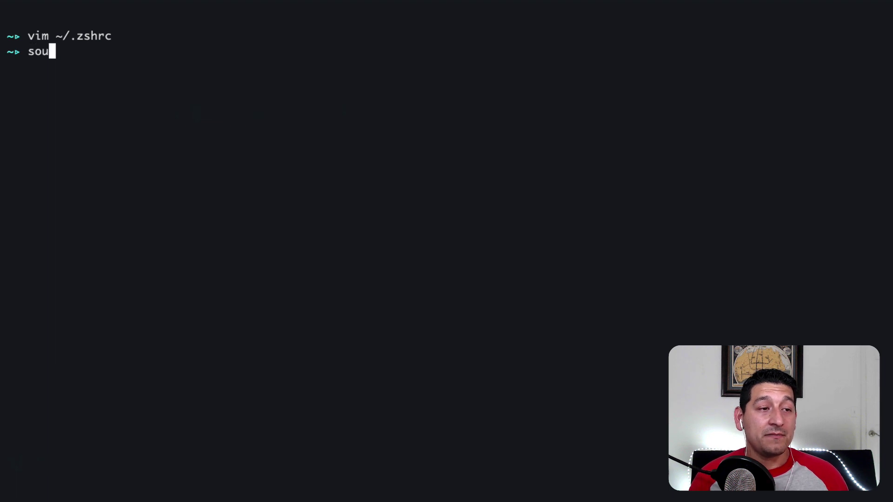
pyautogui.write('rce ~/')
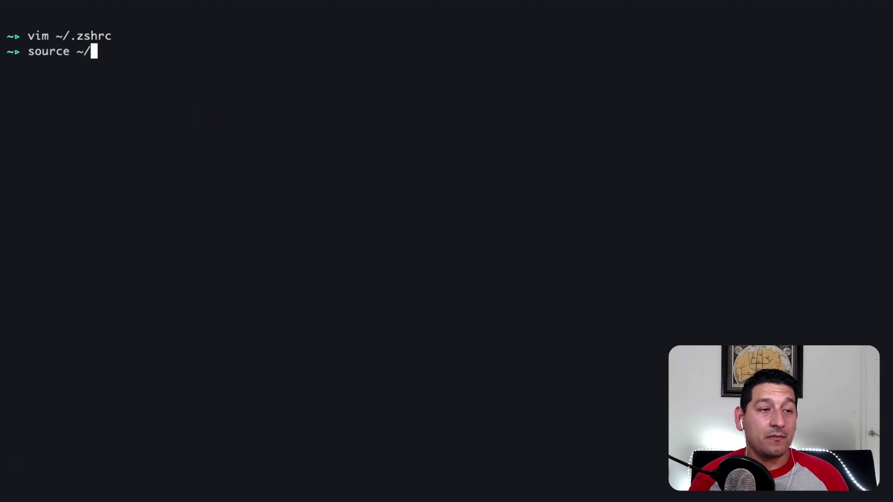
pyautogui.write('.zsgr')
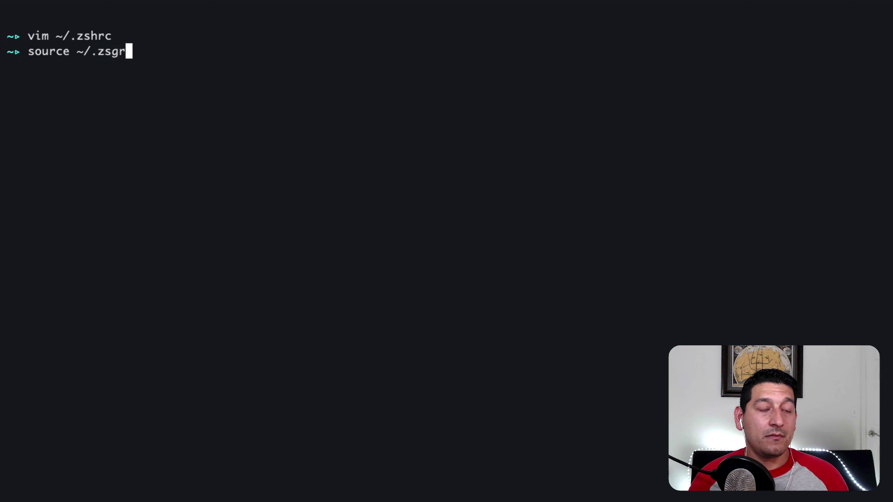
pyautogui.press('BackSpace')
pyautogui.press('BackSpace')
pyautogui.write('hrc')
pyautogui.press('Return')
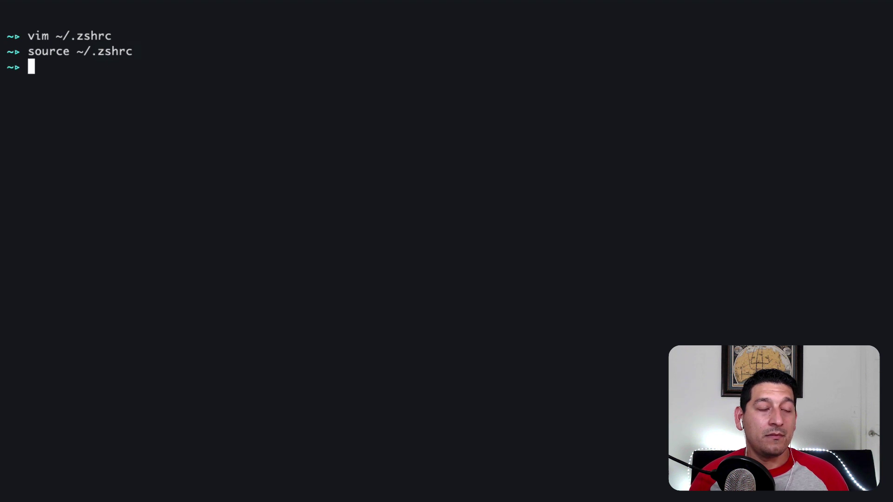
pyautogui.hotkey('ctrl', 'l')
pyautogui.write('vim ')
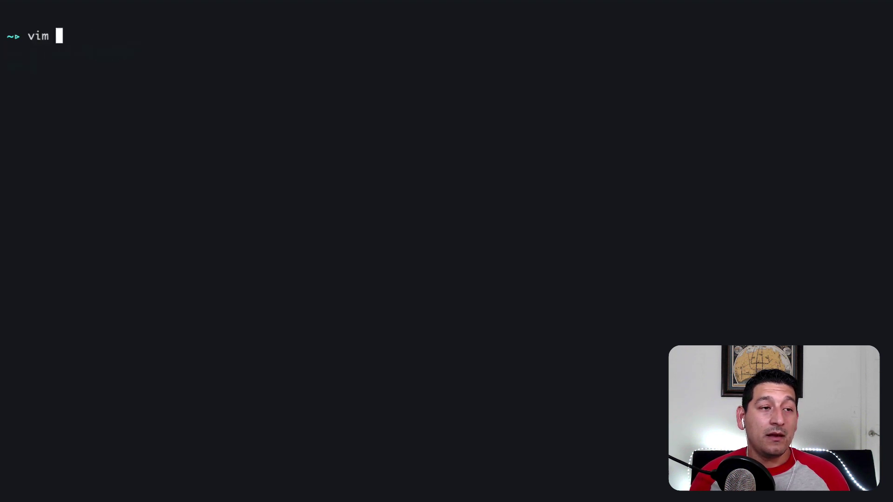
pyautogui.write('--version')
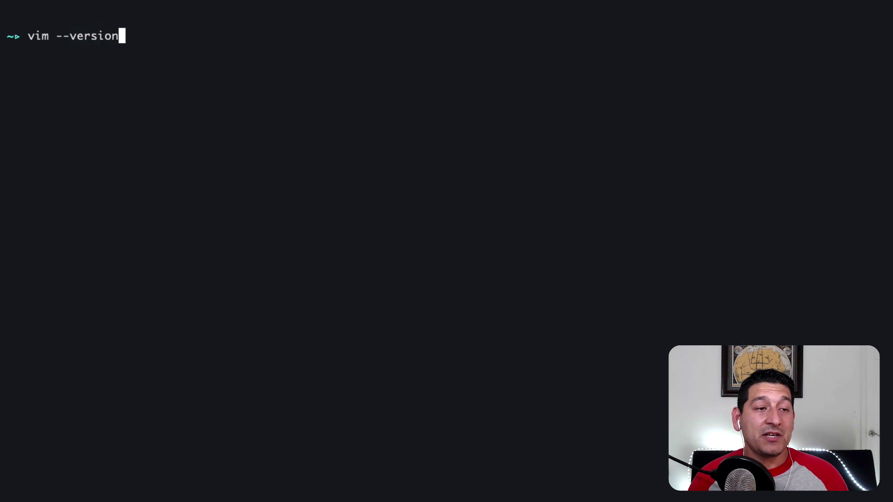
pyautogui.press('Return')
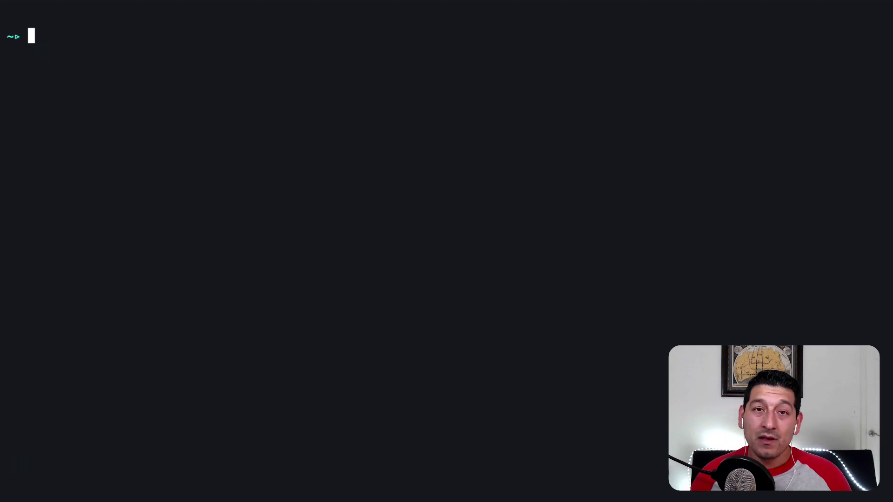
pyautogui.write('vim')
# Add Plug 'vim-vdebug/vdebug' below vim-sensible in ~/.vimrc and save it
pyautogui.press('BackSpace')
pyautogui.press('BackSpace')
pyautogui.press('BackSpace')
pyautogui.hotkey('ctrl', 'r')
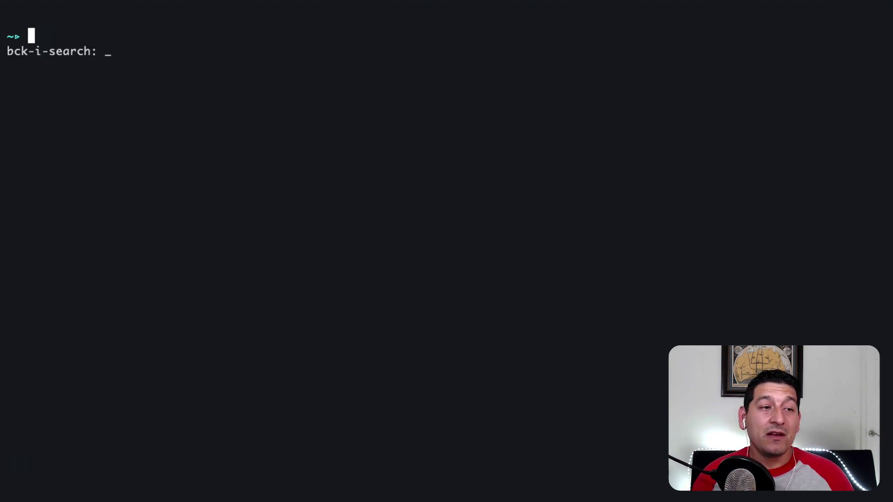
pyautogui.write('vim')
pyautogui.press('Return')
pyautogui.press('j')
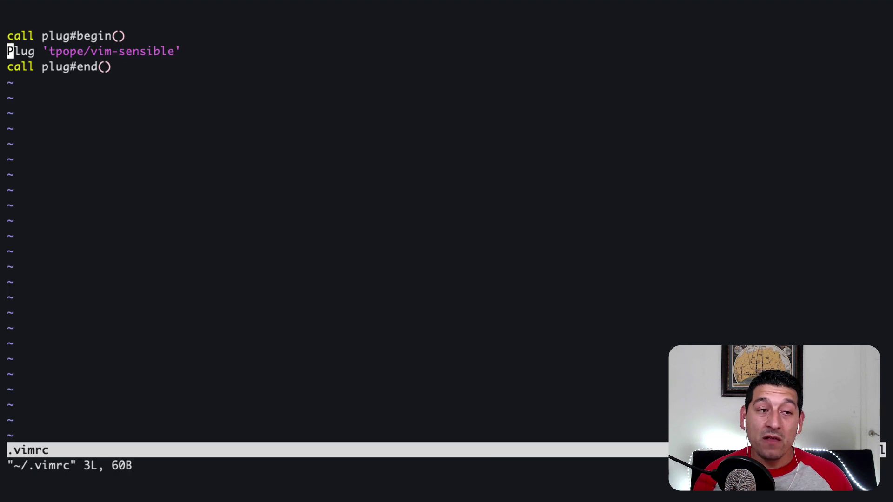
pyautogui.press('o')
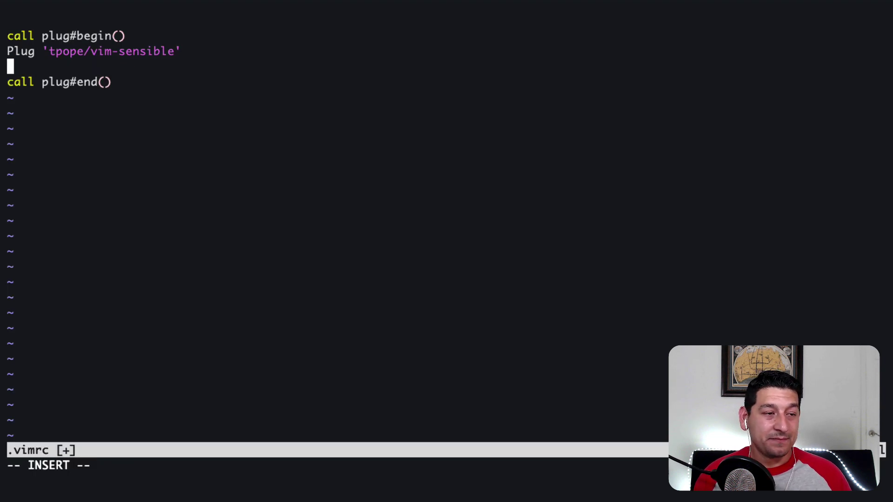
pyautogui.write("Plug 'vim-vdebug/vdebug'")
pyautogui.press('Escape')
pyautogui.write('j')
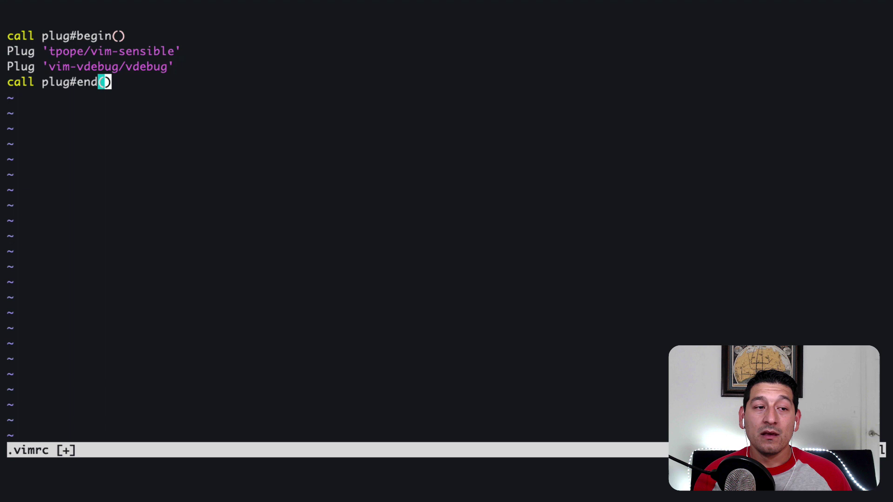
pyautogui.write(':w')
pyautogui.press('Return')
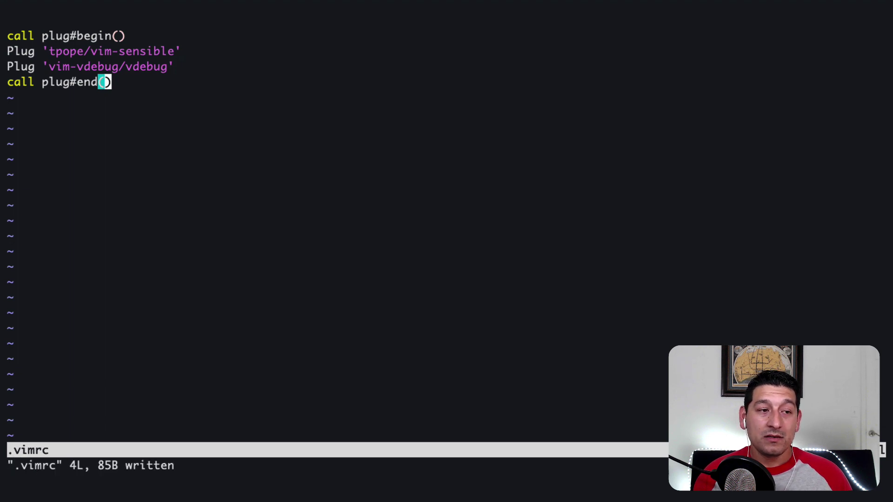
pyautogui.write(':q')
pyautogui.press('Return')
# Reopen ~/.vimrc and run :PlugInstall to install vdebug
pyautogui.press('Up')
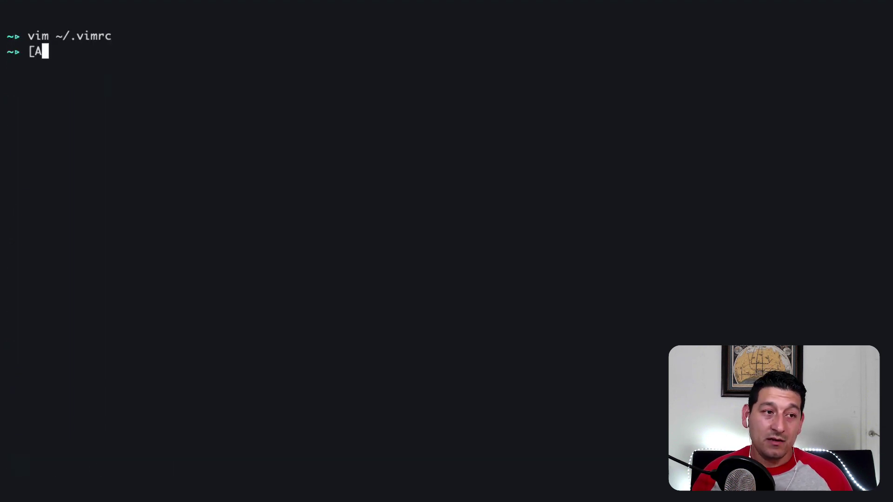
pyautogui.press('Return')
pyautogui.press('Up')
pyautogui.press('Up')
pyautogui.press('Return')
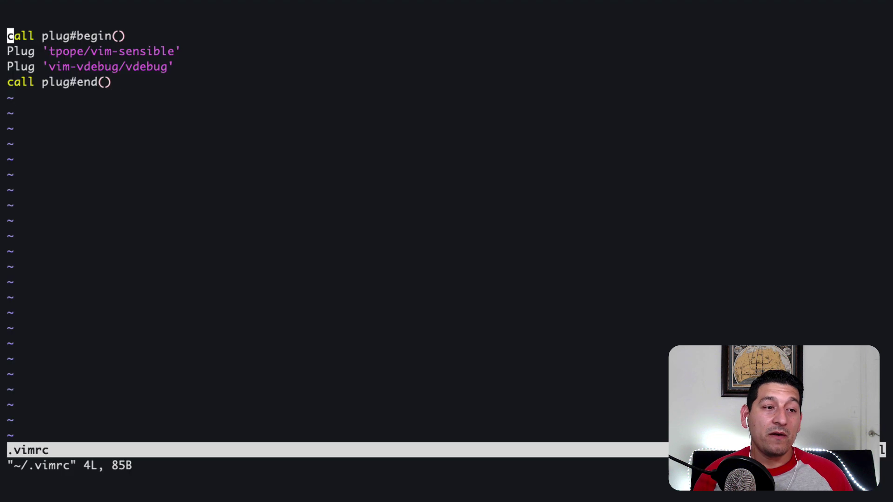
pyautogui.write(':Plu')
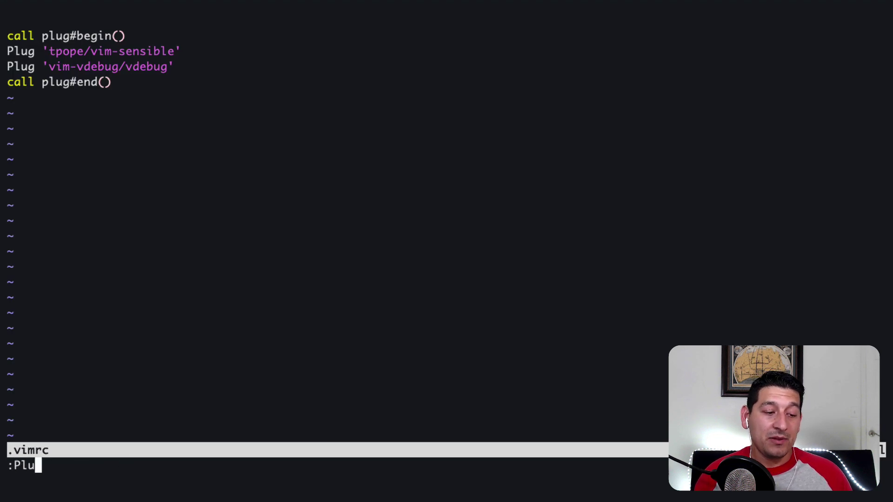
pyautogui.write('h')
pyautogui.press('BackSpace')
pyautogui.write('gInstal')
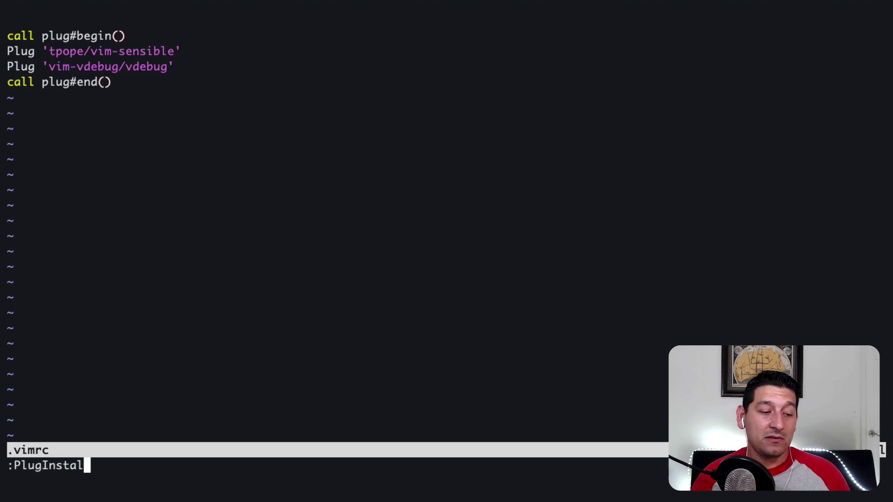
pyautogui.write('l')
pyautogui.press('Return')
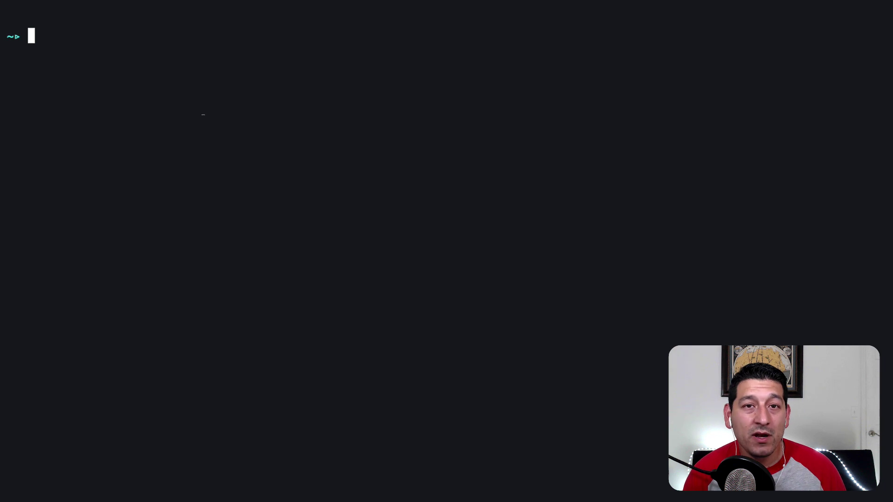
pyautogui.write('cd Co')
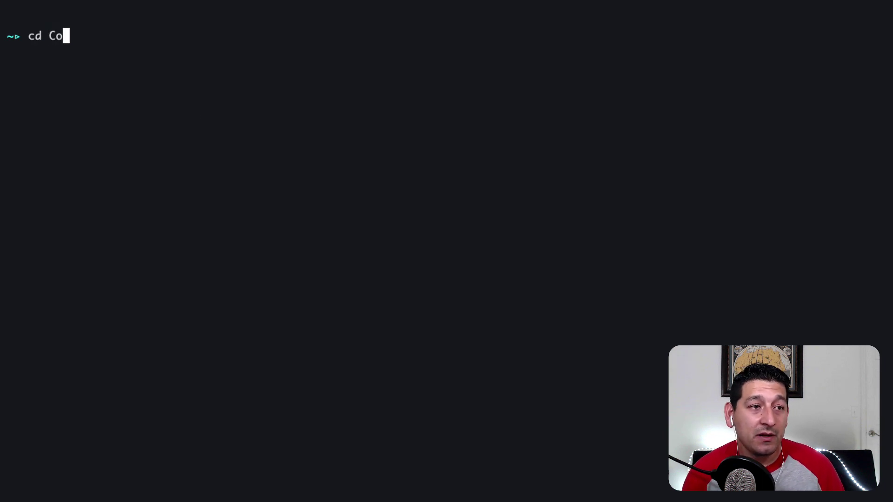
pyautogui.write('de')
# Open Code/index.php and look over its $count and final echo lines
pyautogui.press('Return')
pyautogui.write('ls')
pyautogui.press('Return')
pyautogui.write('vim ')
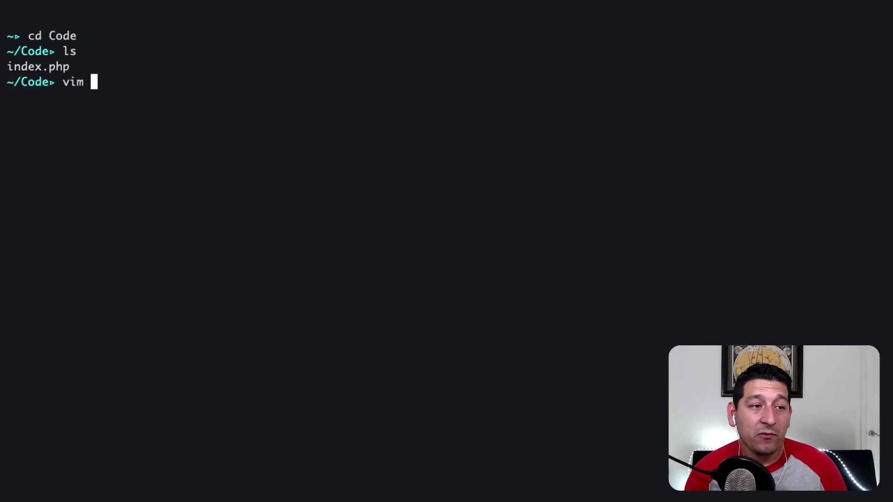
pyautogui.write('index.php')
pyautogui.press('Return')
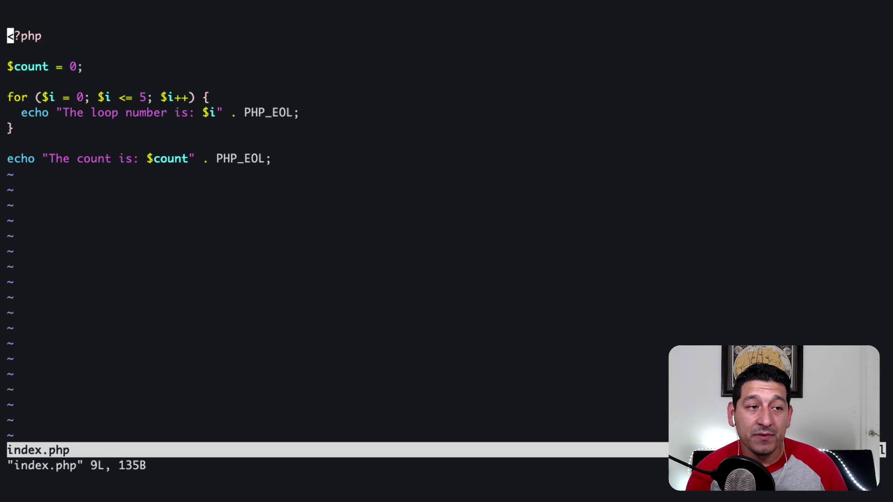
pyautogui.press('j')
pyautogui.press('j')
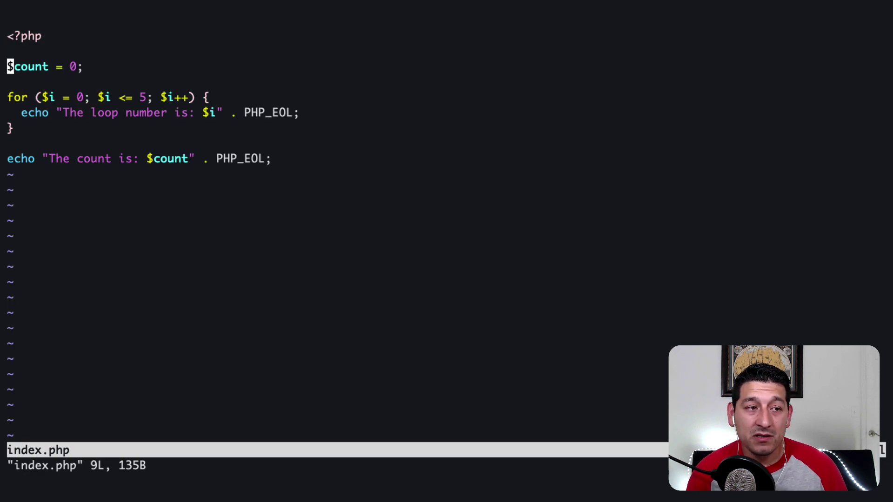
pyautogui.press('j')
pyautogui.press('j')
pyautogui.press('j')
pyautogui.press('j')
pyautogui.press('j')
pyautogui.press('j')
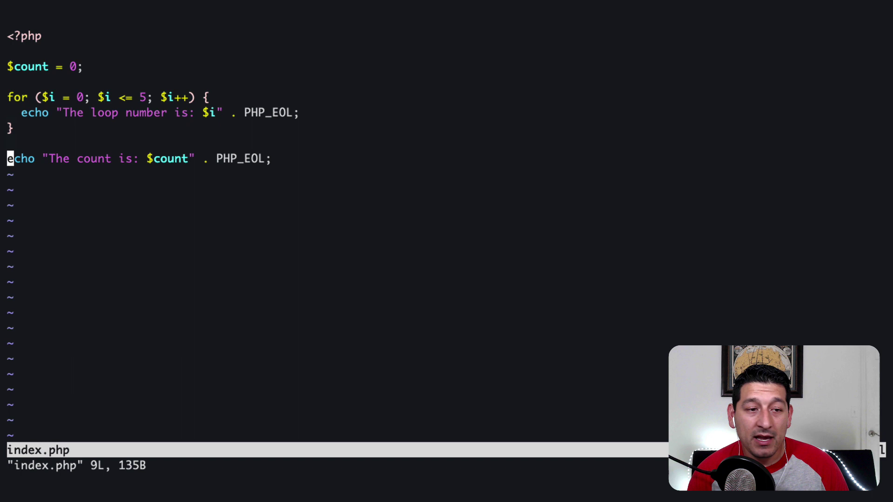
pyautogui.press('k')
pyautogui.press('k')
pyautogui.press('k')
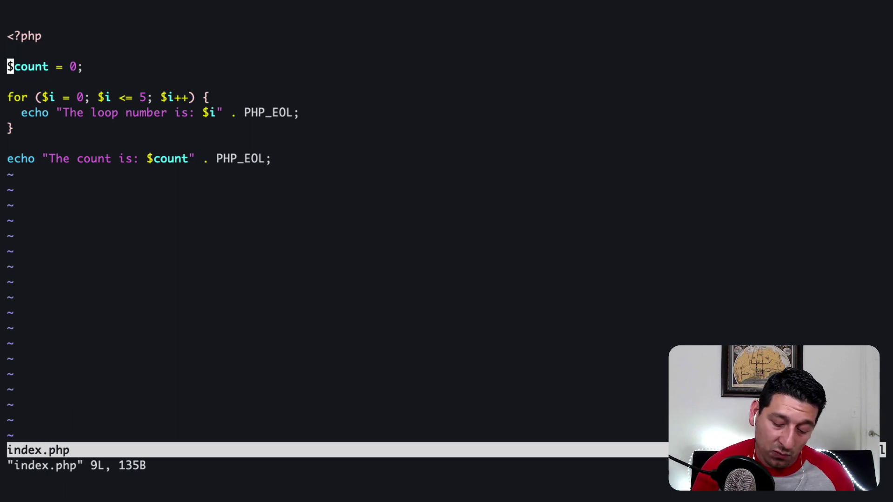
# Breakpoint line 3 with F10, start Vdebug with F5, and split a shell pane beside Vim
pyautogui.press('F10')
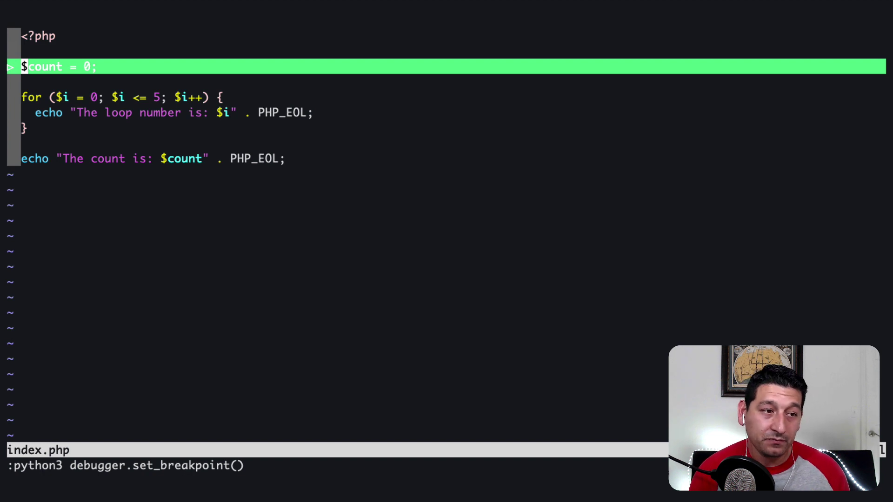
pyautogui.press('F5')
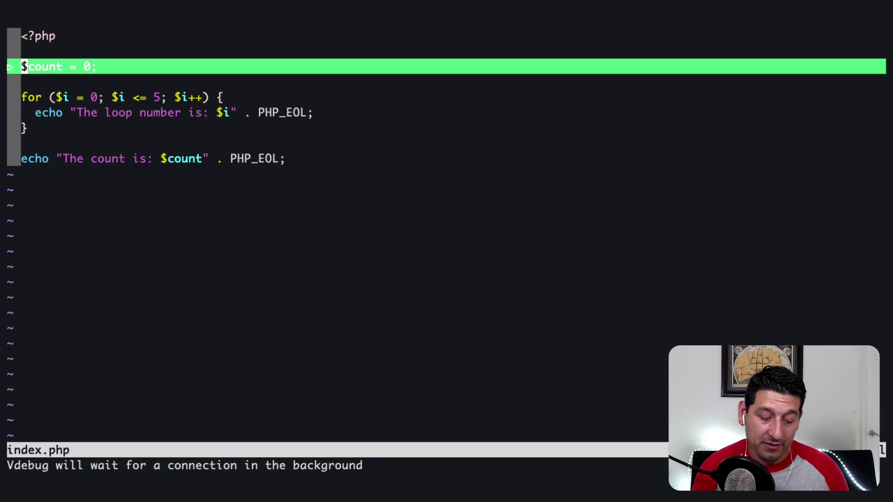
pyautogui.press('super+d')
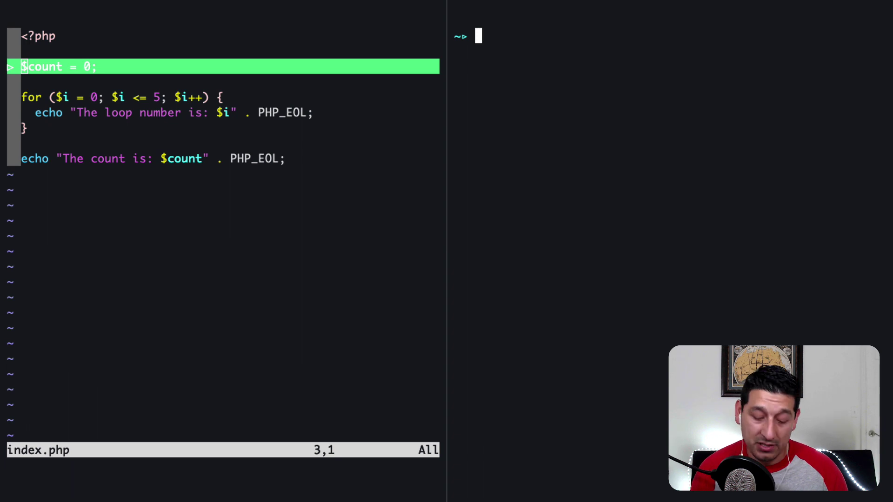
pyautogui.write('php info')
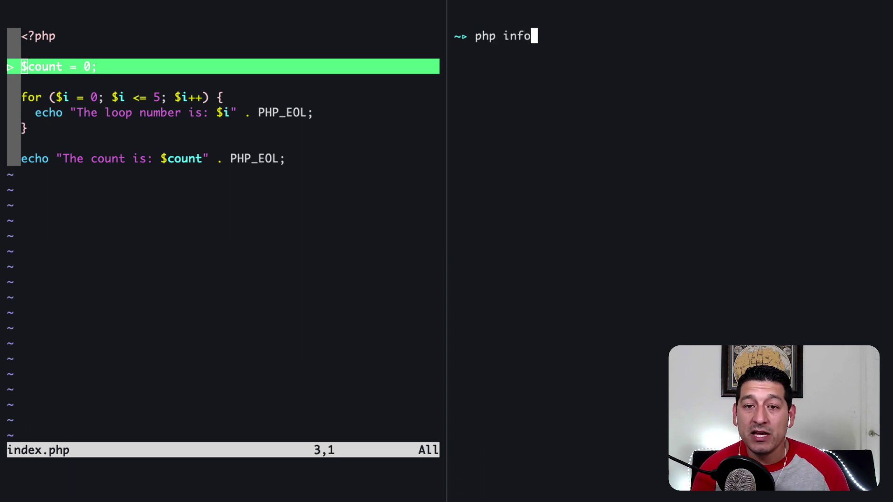
# Run php index.php in the side pane, printing loops 0–5 and count 0
pyautogui.press('BackSpace')
pyautogui.press('BackSpace')
pyautogui.hotkey('ctrl', 'c')
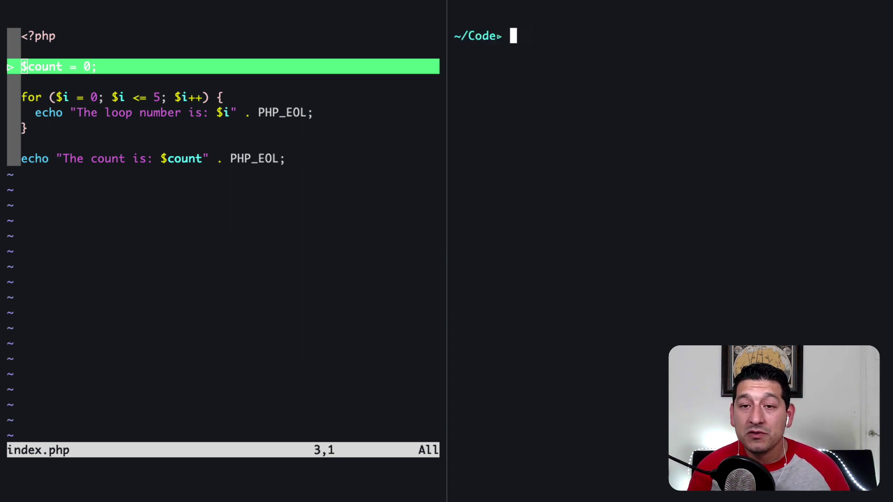
pyautogui.write('php index.php')
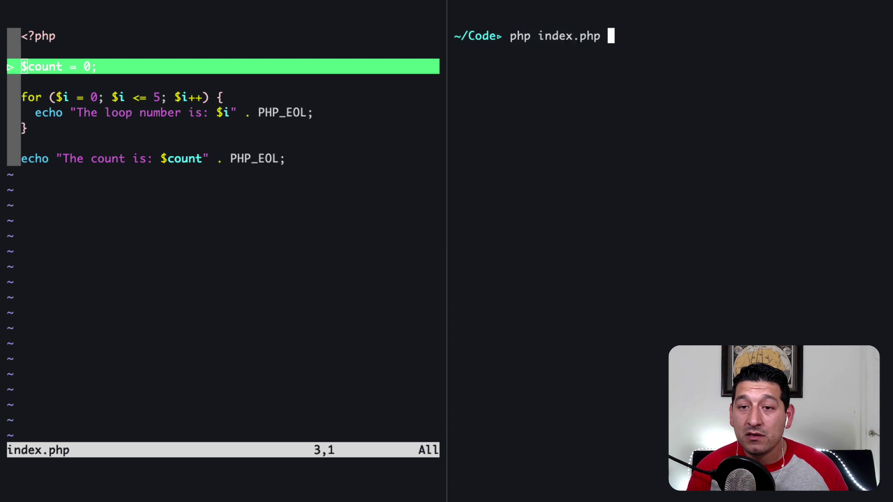
pyautogui.press('Return')
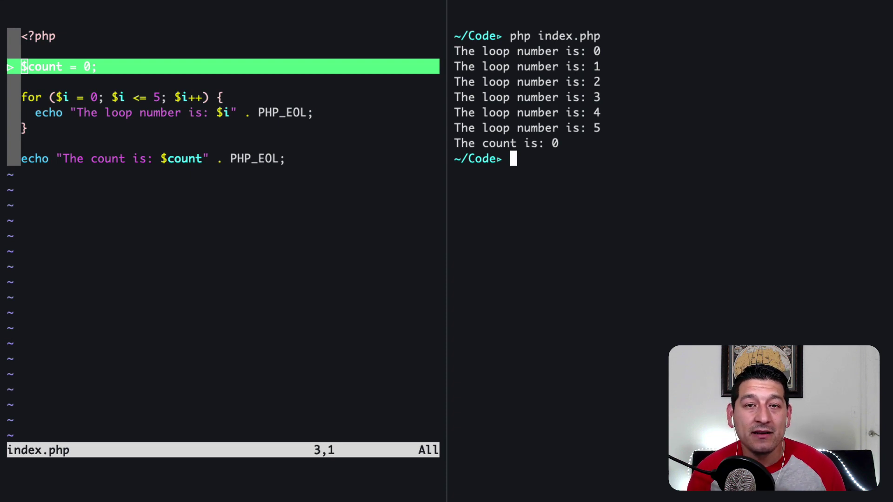
pyautogui.write('v')
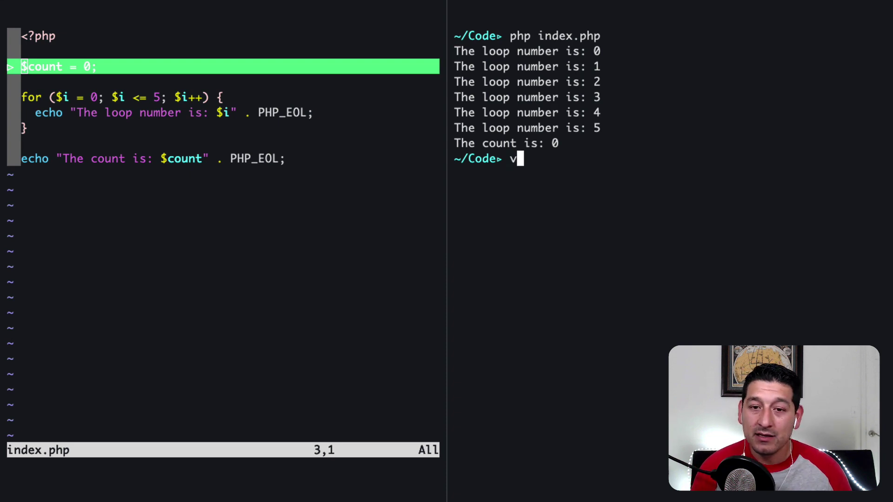
pyautogui.press('BackSpace')
pyautogui.write('php --ini')
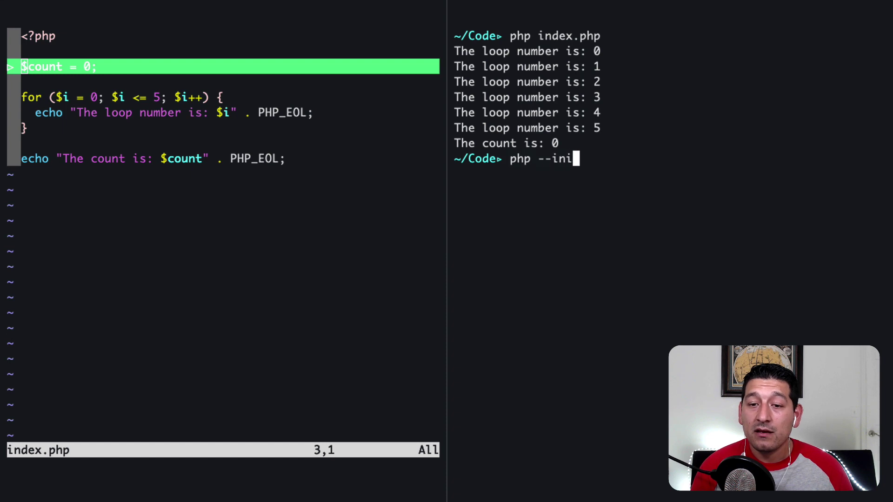
# Find the loaded php.ini path with php --ini and open that file in Vim
pyautogui.press('Return')
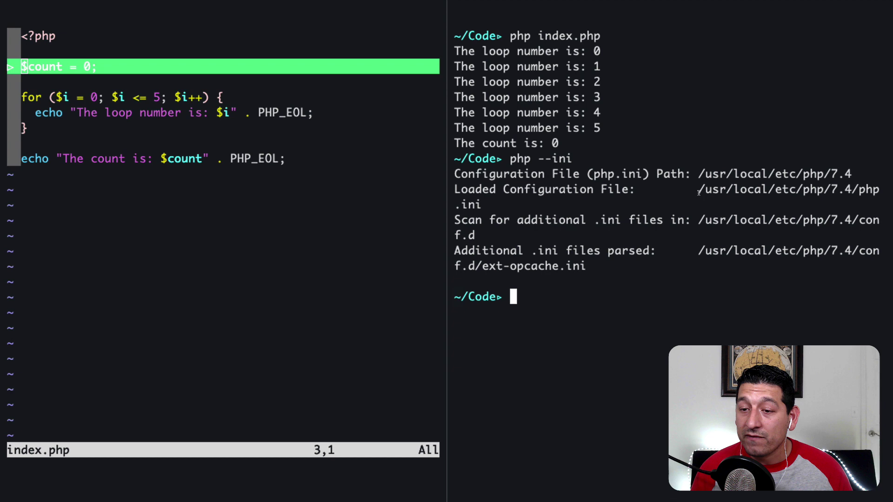
pyautogui.moveTo(697, 189); pyautogui.dragTo(482, 204)
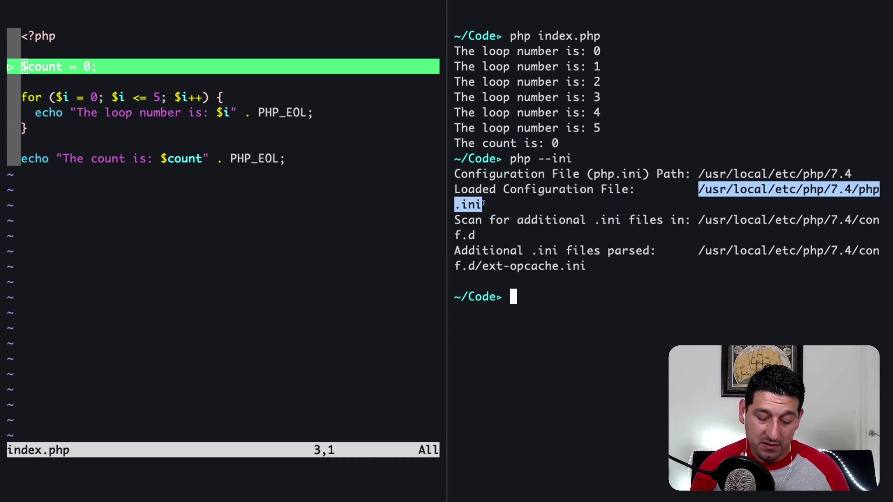
pyautogui.write('vim')
pyautogui.press('super+v')
pyautogui.press('Return')
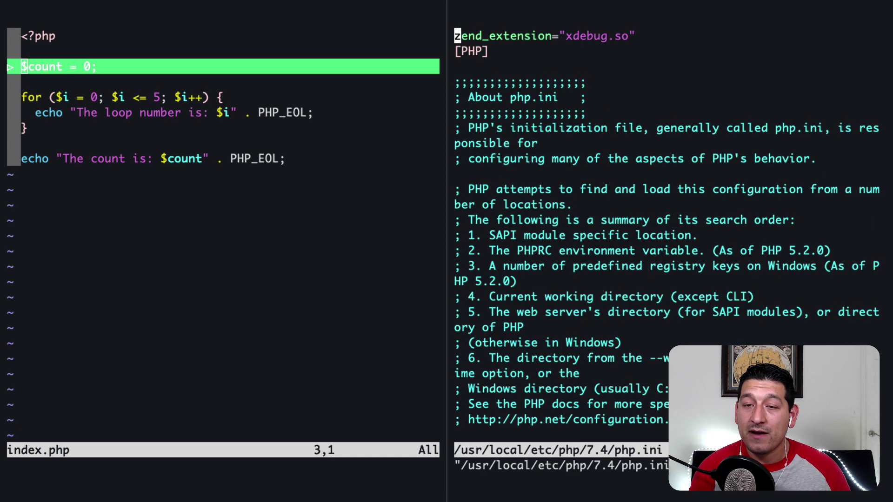
# Add xdebug.remote_enable=1 below the zend_extension line
pyautogui.press('j')
pyautogui.press('k')
pyautogui.press('A')
pyautogui.press('Return')
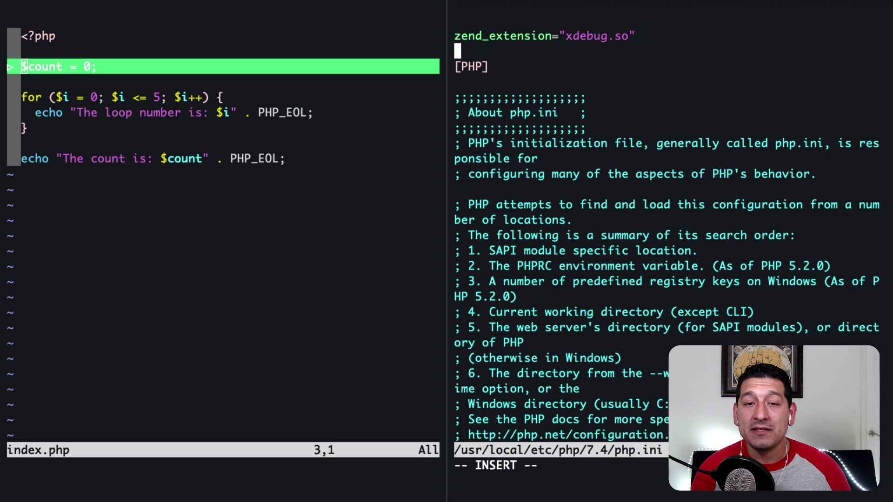
pyautogui.write('xde')
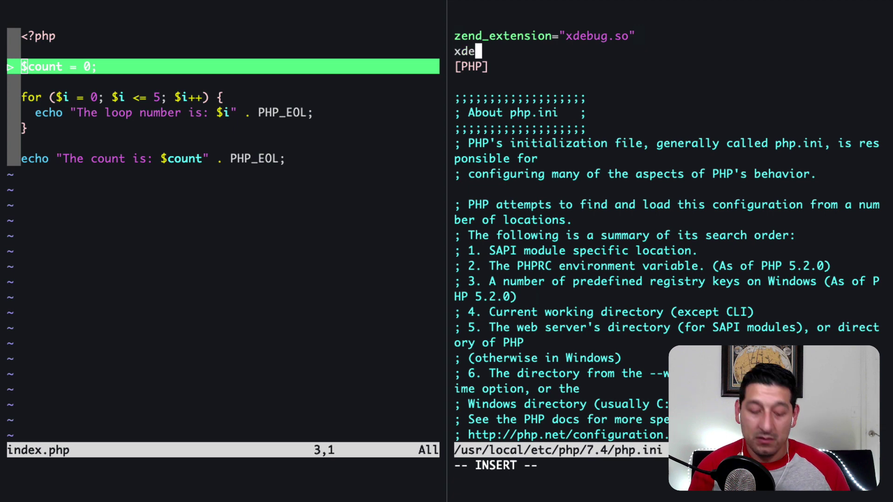
pyautogui.write('bug.')
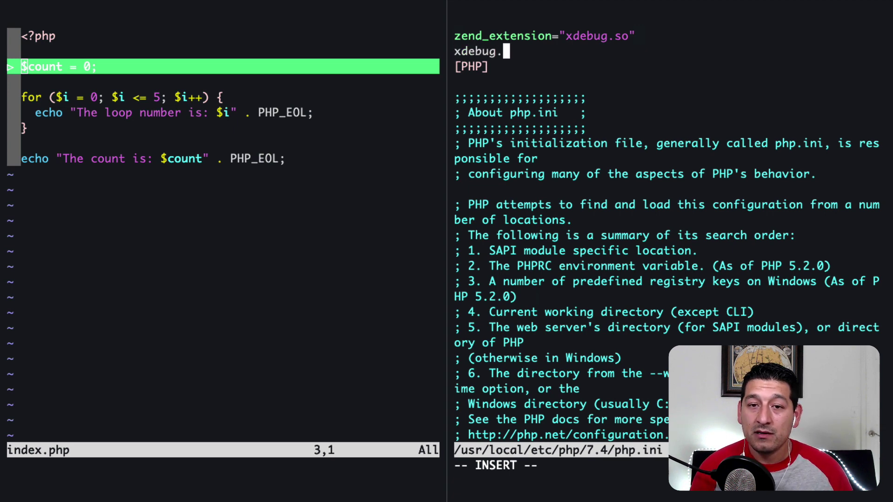
pyautogui.write('rm')
pyautogui.press('BackSpace')
pyautogui.write('e')
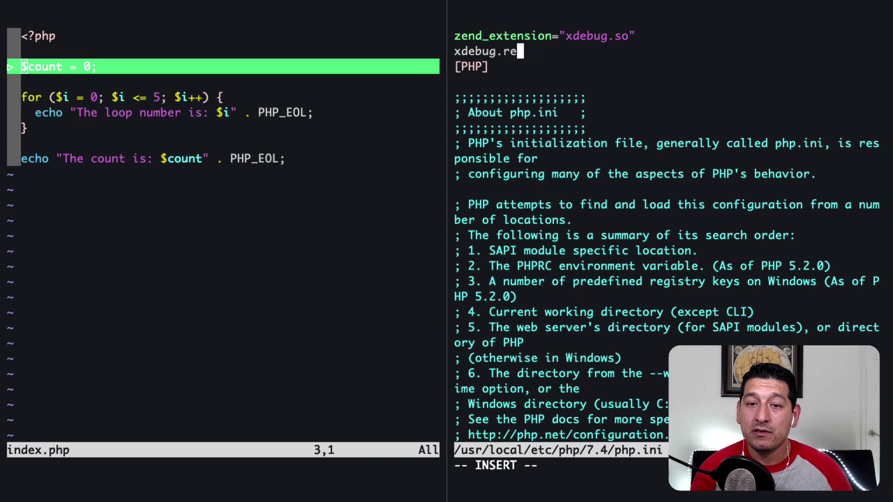
pyautogui.write('mote_en')
pyautogui.press('BackSpace')
pyautogui.press('BackSpace')
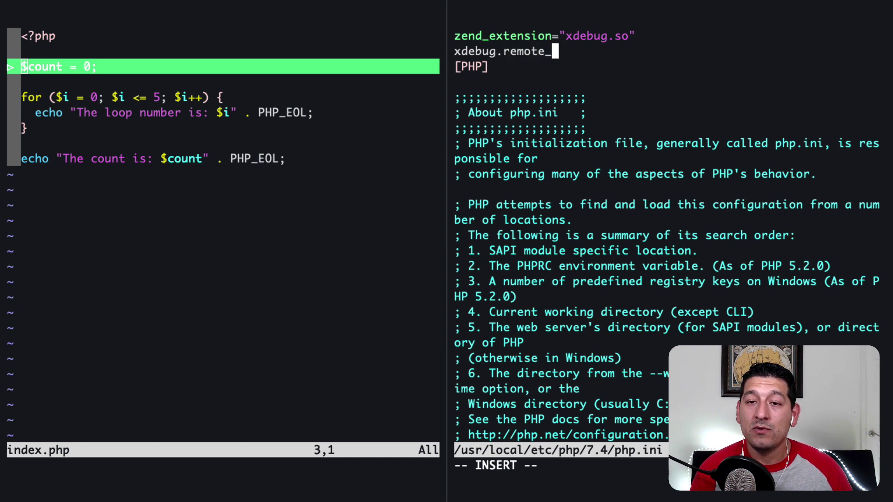
pyautogui.write('enable=1')
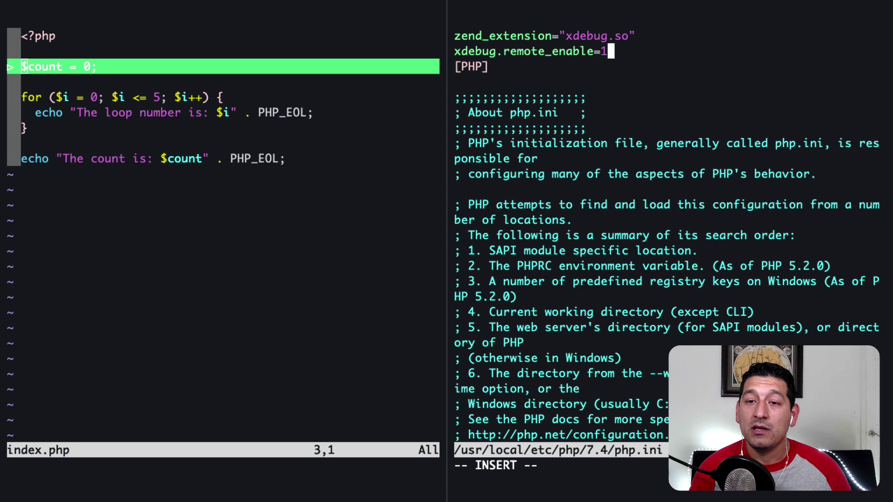
# Add xdebug.remote_autostart=1 on the next line and save php.ini
pyautogui.press('Return')
pyautogui.write('xdeb')
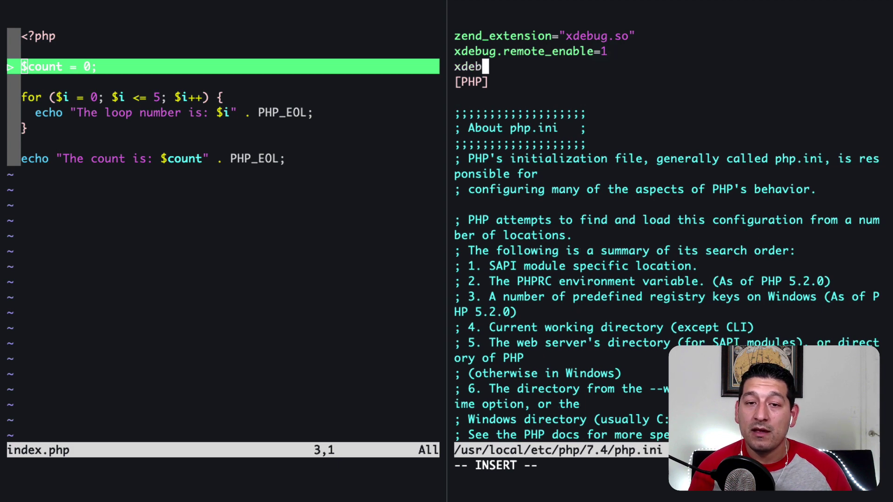
pyautogui.write('ug.r')
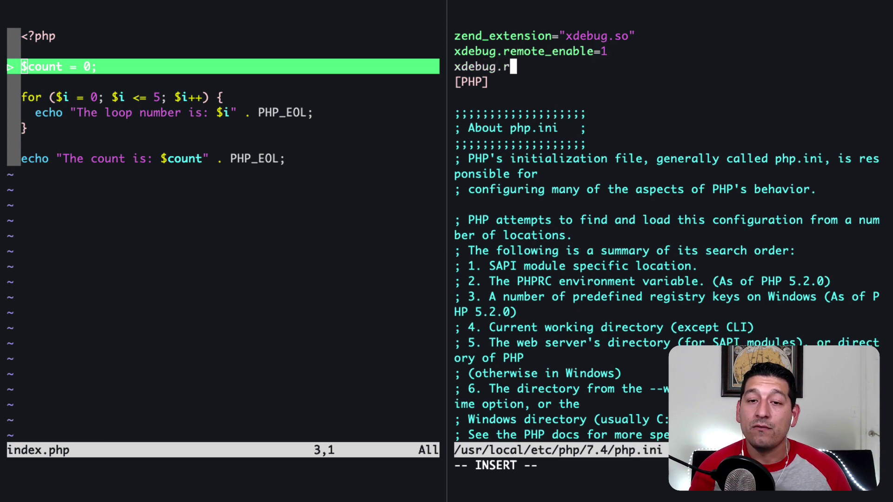
pyautogui.write('emote_autos')
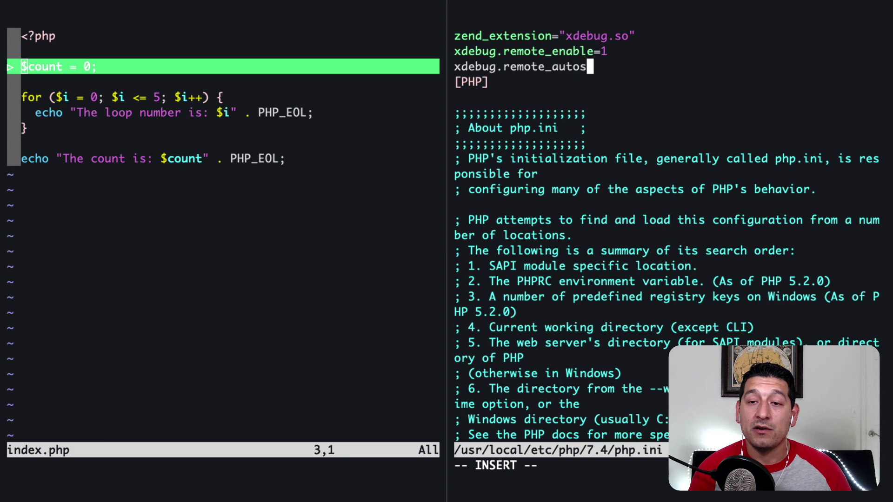
pyautogui.write('tart=1')
pyautogui.press('Escape')
pyautogui.write(':')
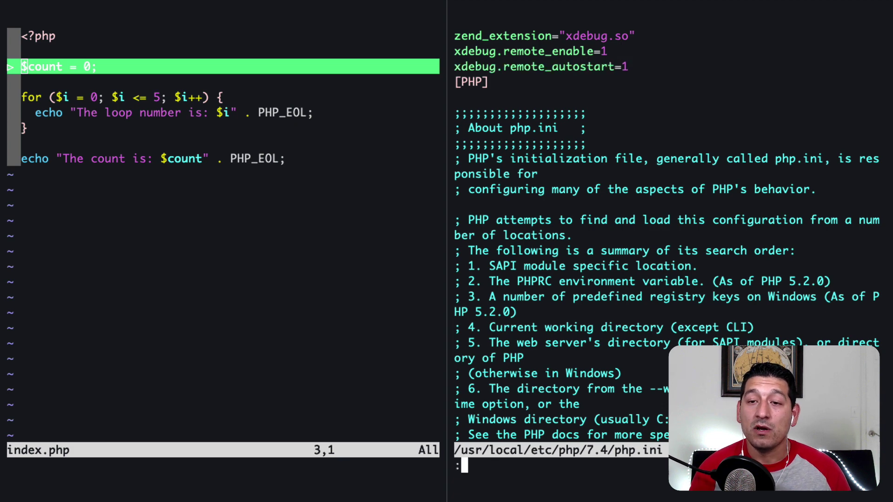
pyautogui.write('wq')
pyautogui.press('Return')
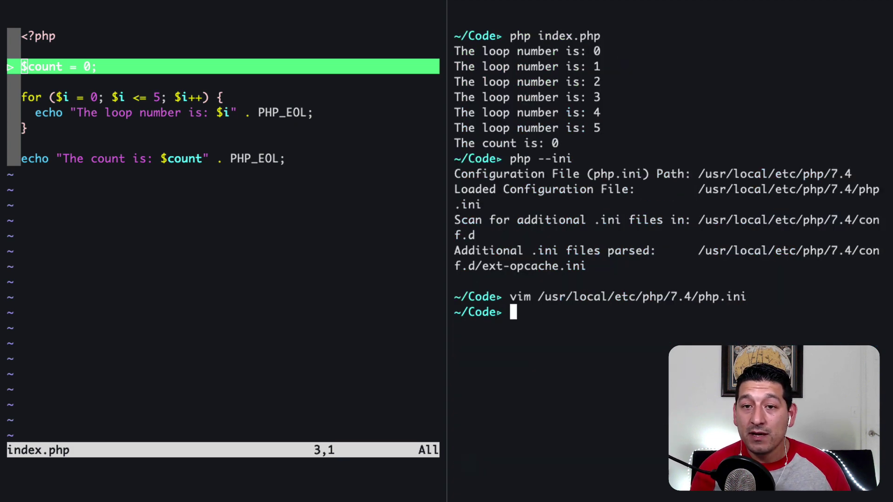
# Restart the Homebrew PHP service with brew services restart php
pyautogui.hotkey('ctrl', 'l')
pyautogui.write('brew se')
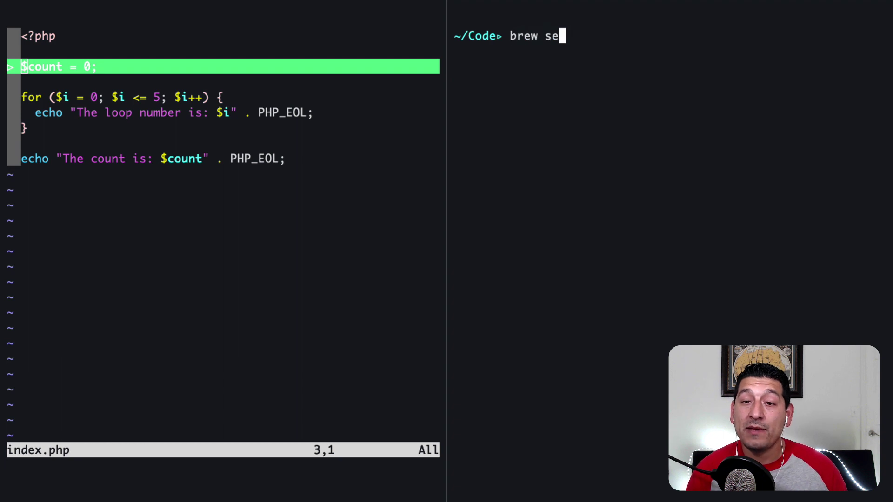
pyautogui.write('rvices restr')
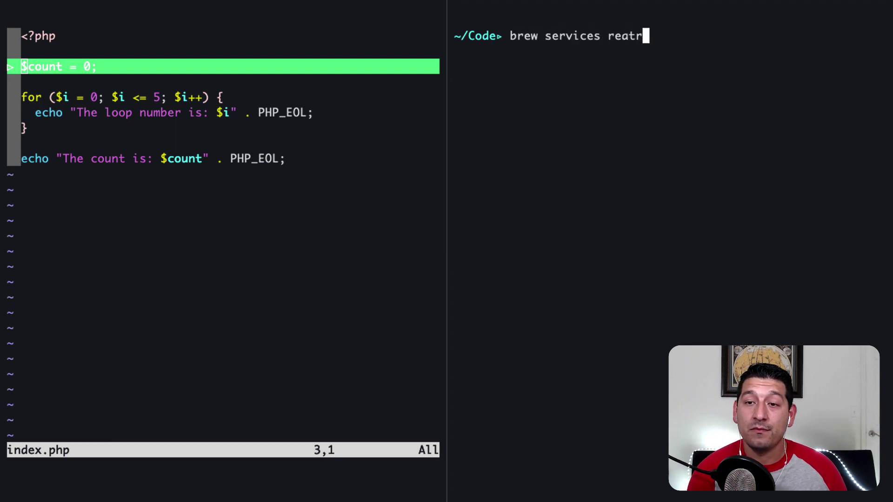
pyautogui.press('BackSpace')
pyautogui.press('BackSpace')
pyautogui.write('tart p')
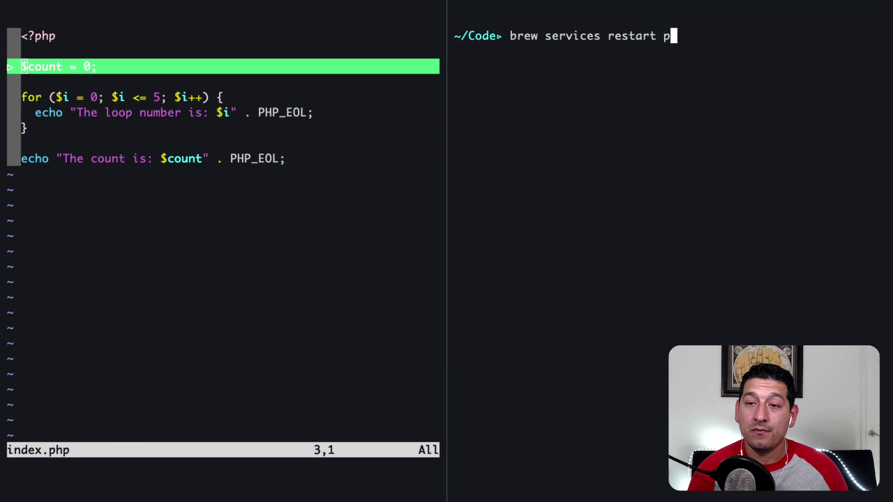
pyautogui.write('hp')
pyautogui.press('Return')
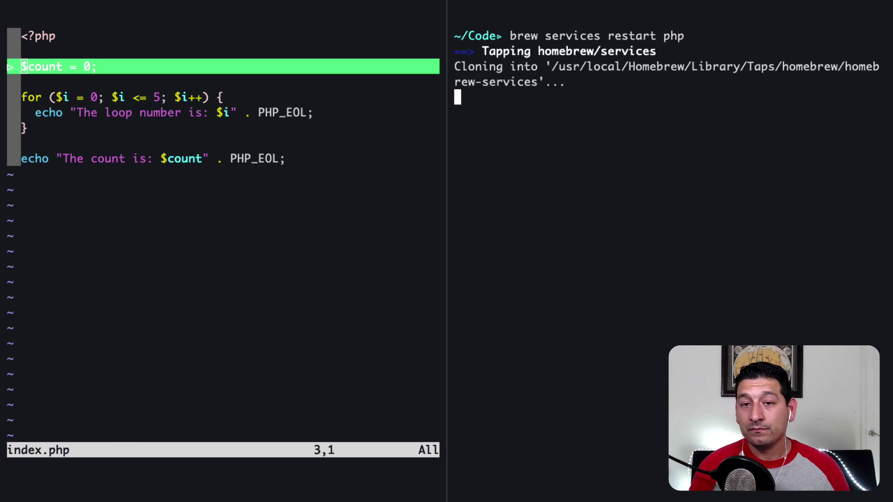
pyautogui.write('clear')
# Rerun php index.php and start Vdebug listening in the index.php pane
pyautogui.press('Return')
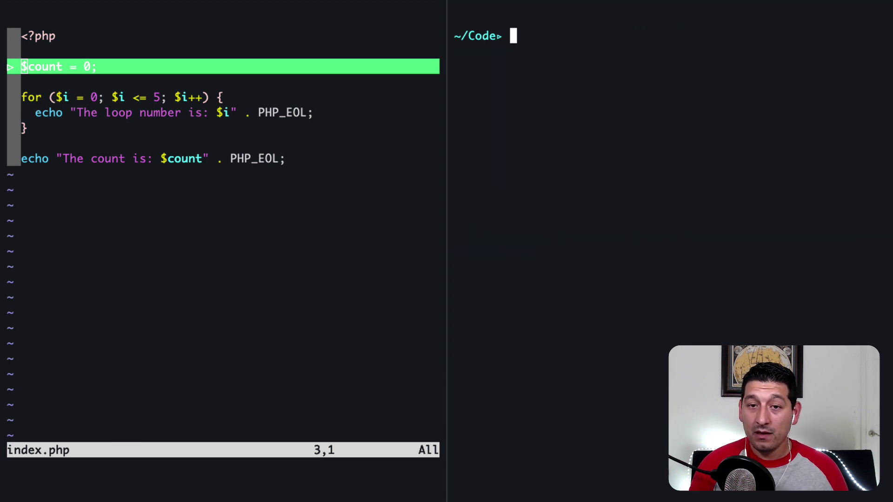
pyautogui.write('php index.php')
pyautogui.press('Return')
pyautogui.press('F5')
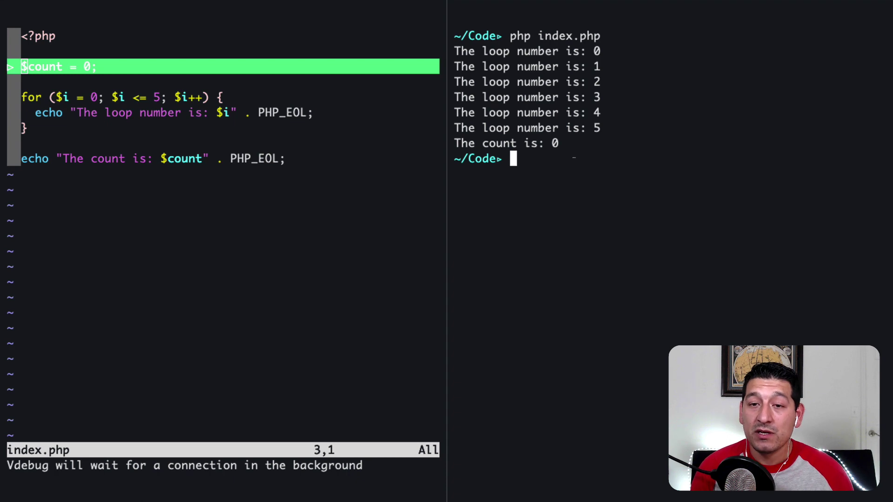
# Add xdebug.remote_port=9001 to php.ini, save it, and restart the PHP service
pyautogui.hotkey('ctrl', 'r')
pyautogui.write('php.')
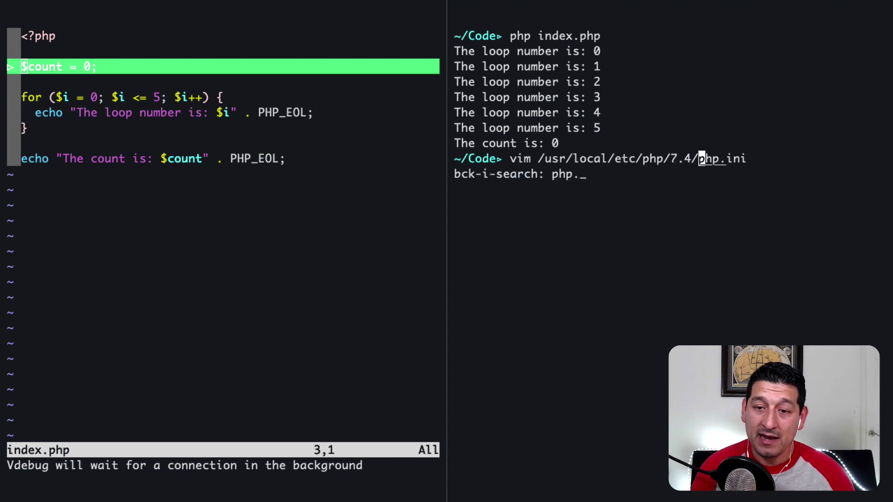
pyautogui.write('in')
pyautogui.press('Return')
pyautogui.press('j')
pyautogui.press('j')
pyautogui.write('o')
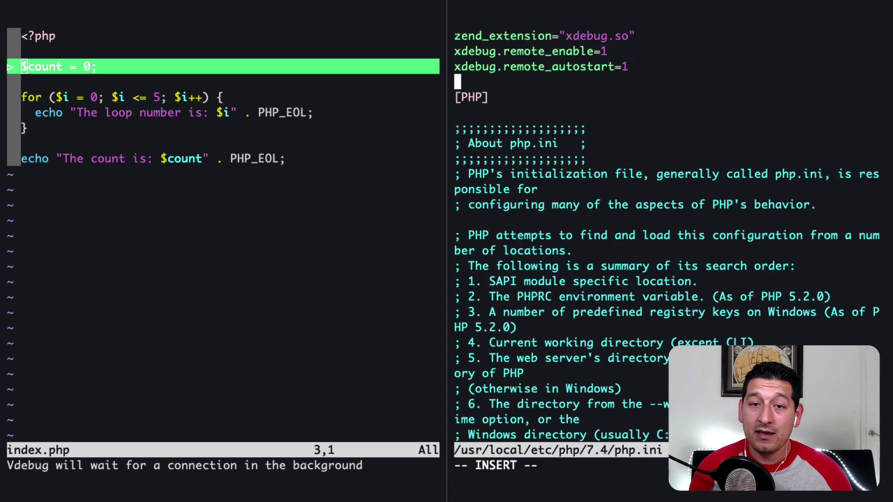
pyautogui.write('c')
pyautogui.press('BackSpace')
pyautogui.write('xdebug.r')
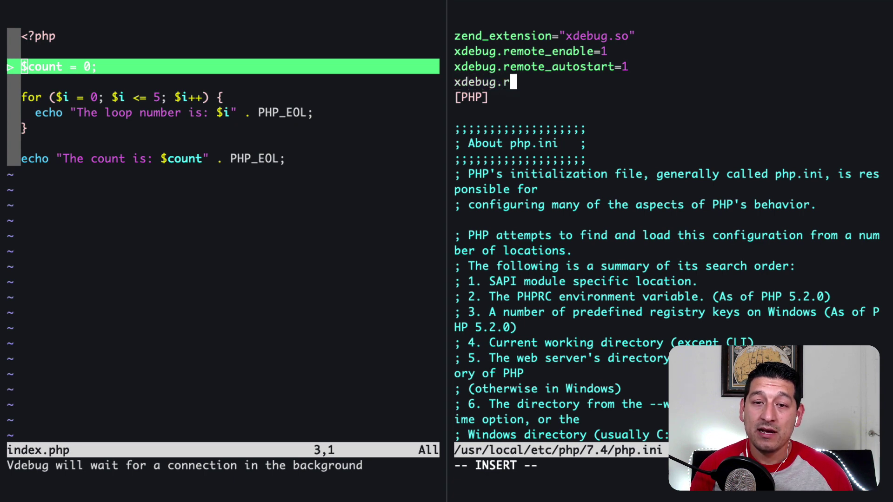
pyautogui.write('emote')
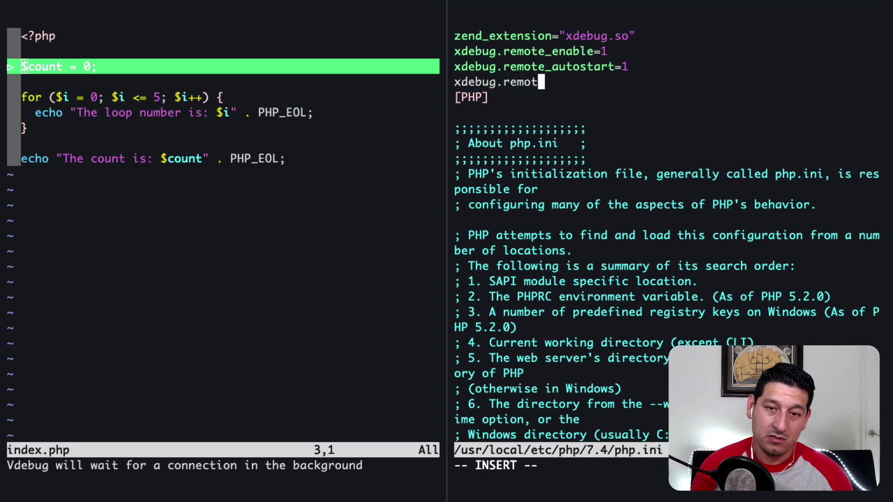
pyautogui.write('_port=9')
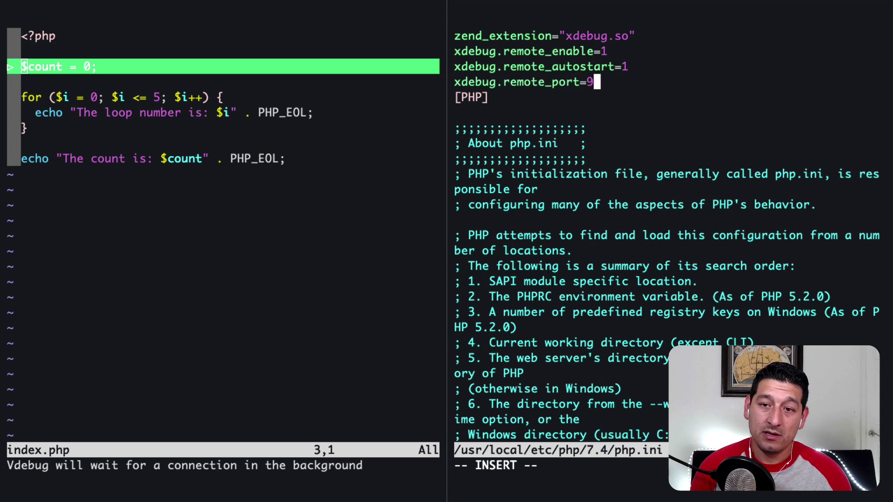
pyautogui.write('001')
pyautogui.press('Escape')
pyautogui.write(':wq')
pyautogui.press('Return')
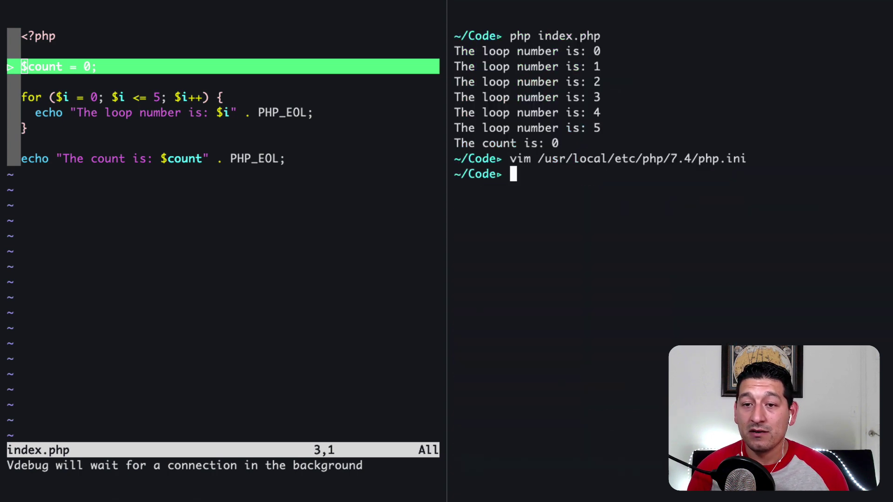
pyautogui.hotkey('ctrl', 'r')
pyautogui.write('re')
pyautogui.press('Return')
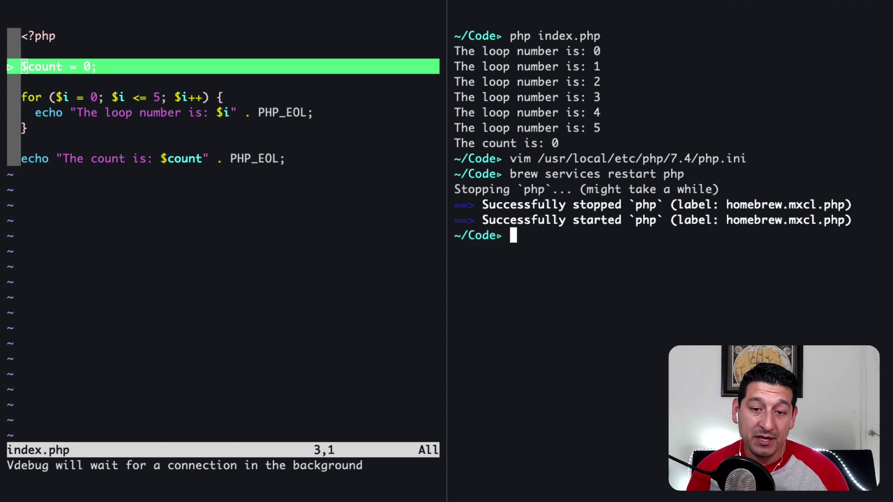
pyautogui.write(':q')
# Quit the index.php session and reopen the vimrc from shell history
pyautogui.press('Return')
pyautogui.hotkey('ctrl', 'r')
pyautogui.write('vimr')
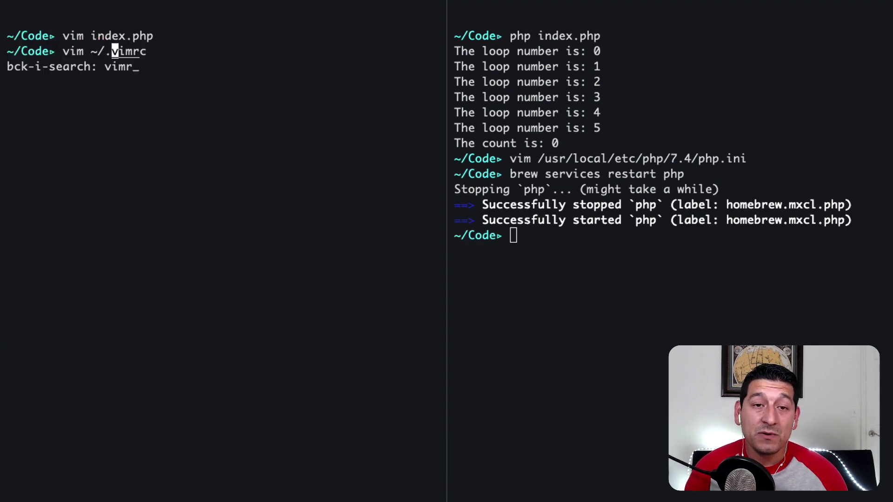
pyautogui.press('Return')
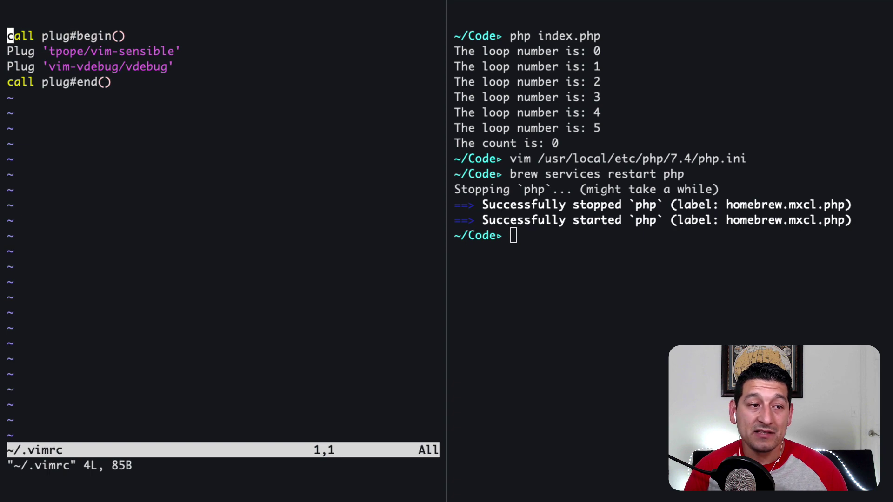
# Paste a g:vdebug_options block with port 9001 below the plugin list
pyautogui.press('j')
pyautogui.press('j')
pyautogui.press('j')
pyautogui.hotkey('shift', 'a')
pyautogui.press('Return')
pyautogui.press('Escape')
pyautogui.press('o')
pyautogui.press('Escape')
pyautogui.press('u')
pyautogui.press('o')
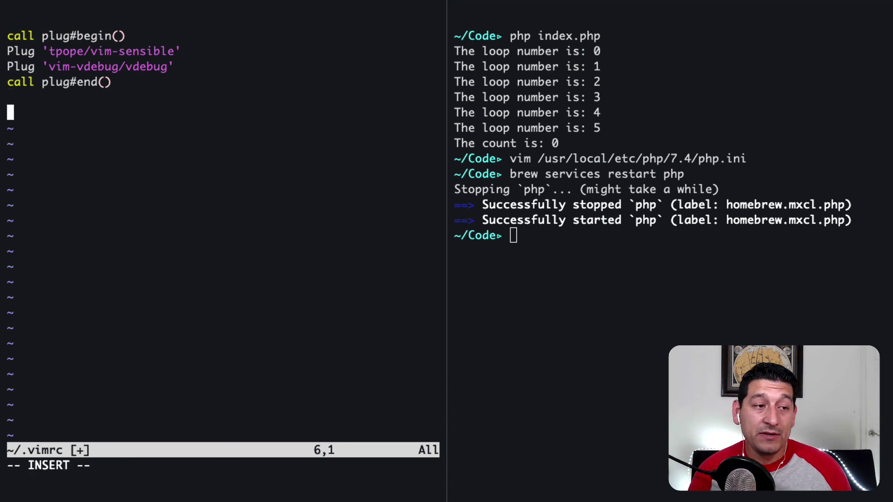
pyautogui.press('Escape')
pyautogui.press('i')
pyautogui.write("let g:vdebug_options = { \\    'port' : 9001, \\}")
pyautogui.press('Escape')
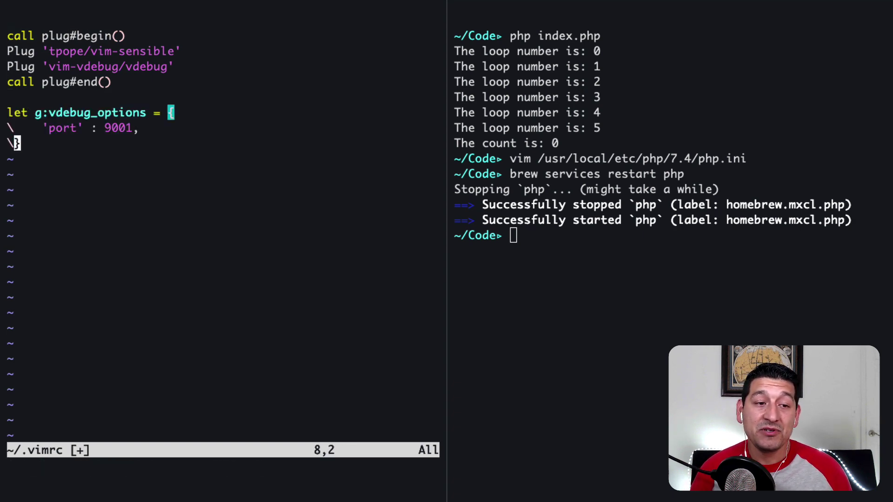
# Consult the VdebugOptions help page, then save and quit the vimrc
pyautogui.press('k')
pyautogui.press('k')
pyautogui.write('G:')
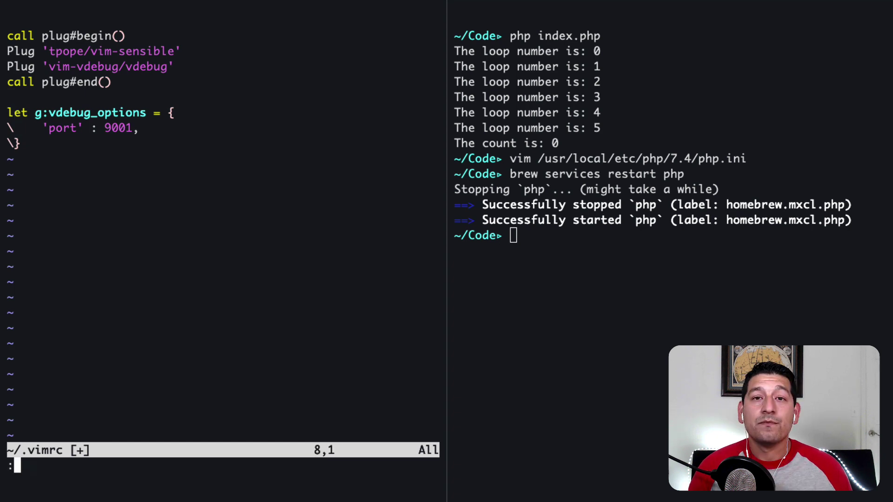
pyautogui.write('help V')
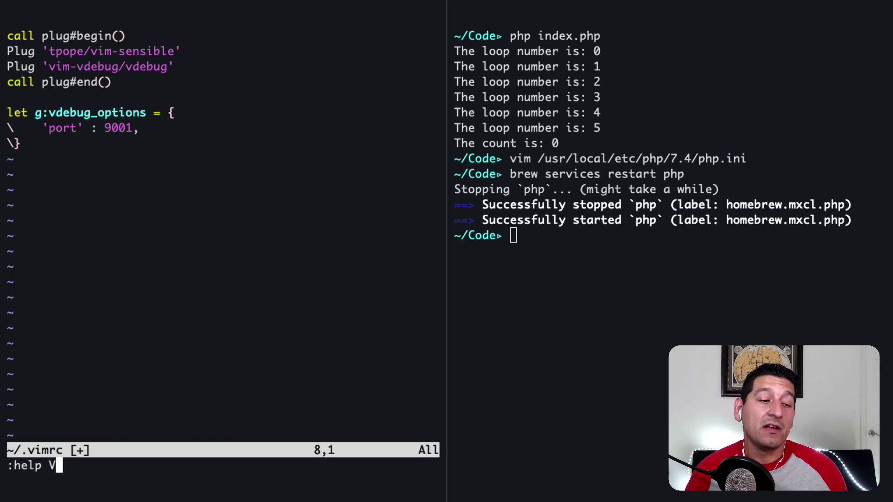
pyautogui.write('debugOPti')
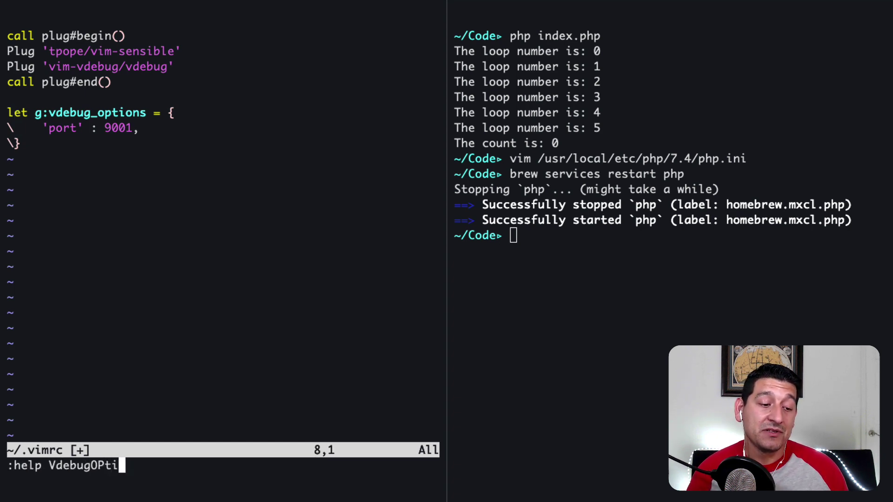
pyautogui.press('BackSpace')
pyautogui.press('BackSpace')
pyautogui.press('BackSpace')
pyautogui.write('ptions')
pyautogui.press('Return')
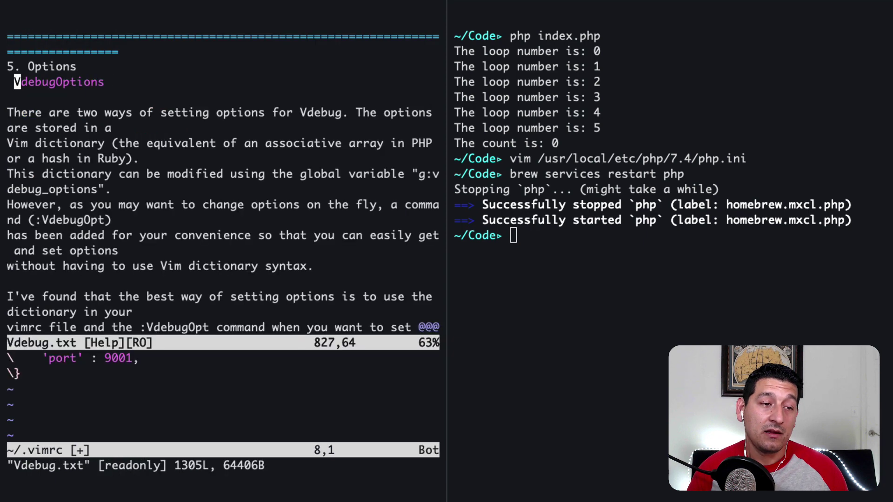
pyautogui.press('j')
pyautogui.press('j')
pyautogui.press('j')
pyautogui.press('j')
pyautogui.press('j')
pyautogui.press('j')
pyautogui.press('j')
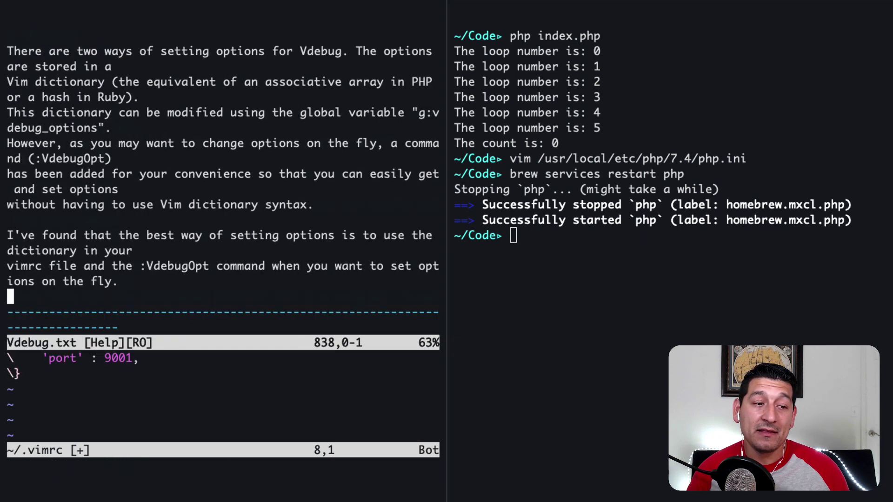
pyautogui.write(':q')
pyautogui.press('Return')
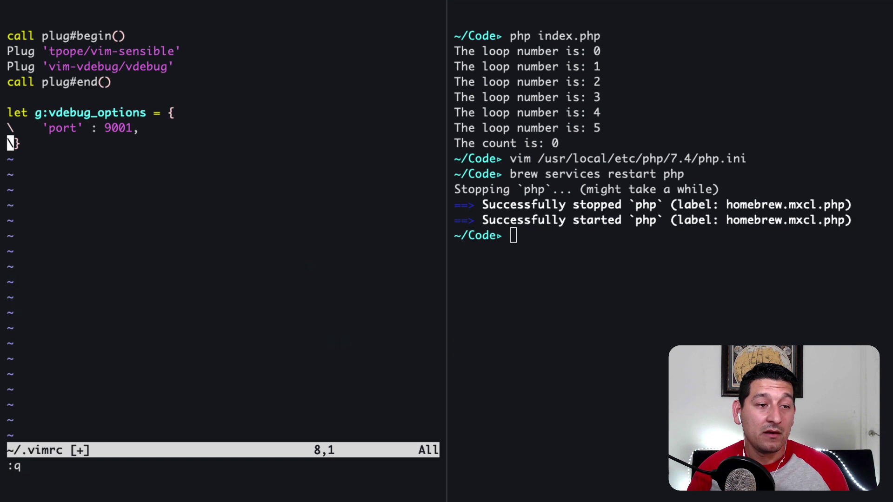
pyautogui.write(':wq')
pyautogui.press('Return')
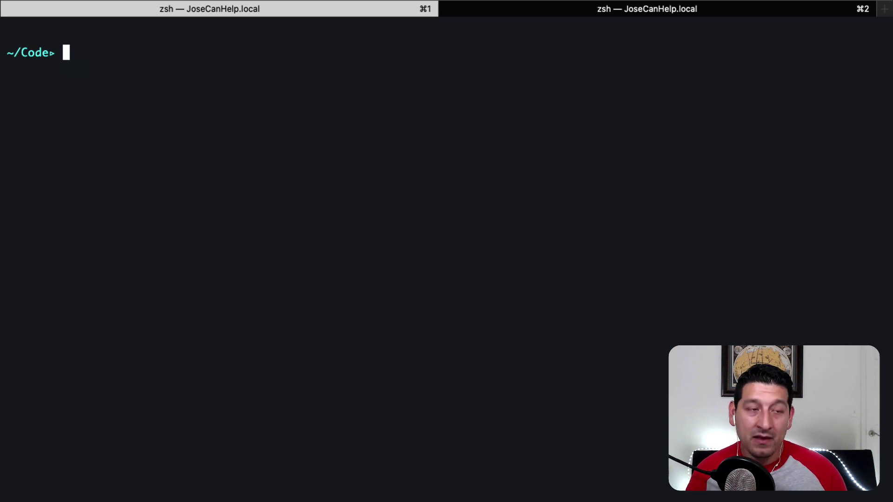
pyautogui.write('vim index.php')
# Open index.php in Vim and set a breakpoint on line 3's $count = 0
pyautogui.press('Return')
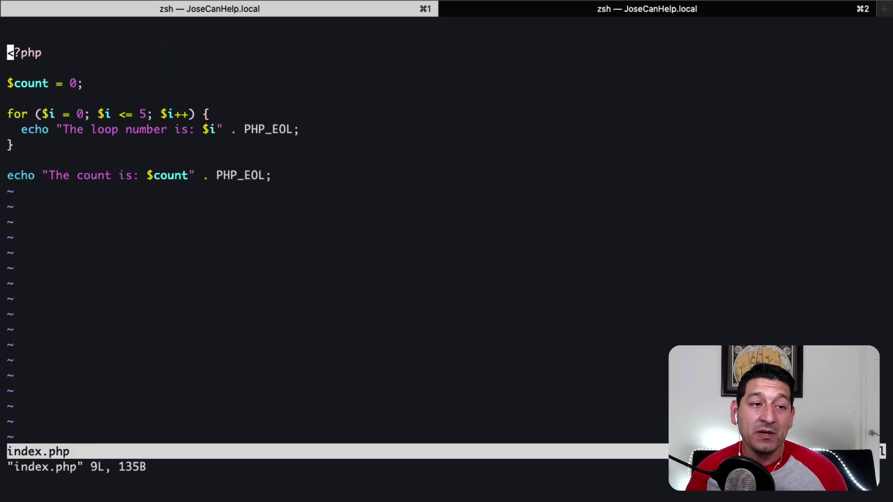
pyautogui.press('j')
pyautogui.press('j')
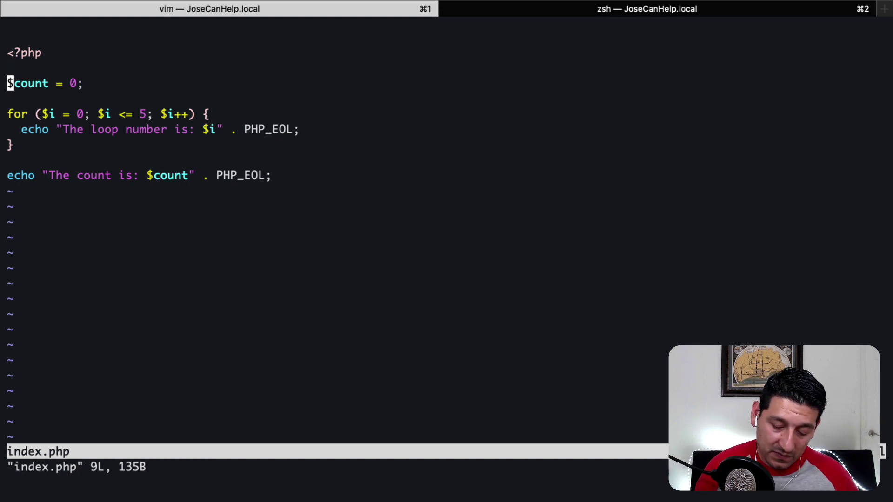
pyautogui.press('F9')
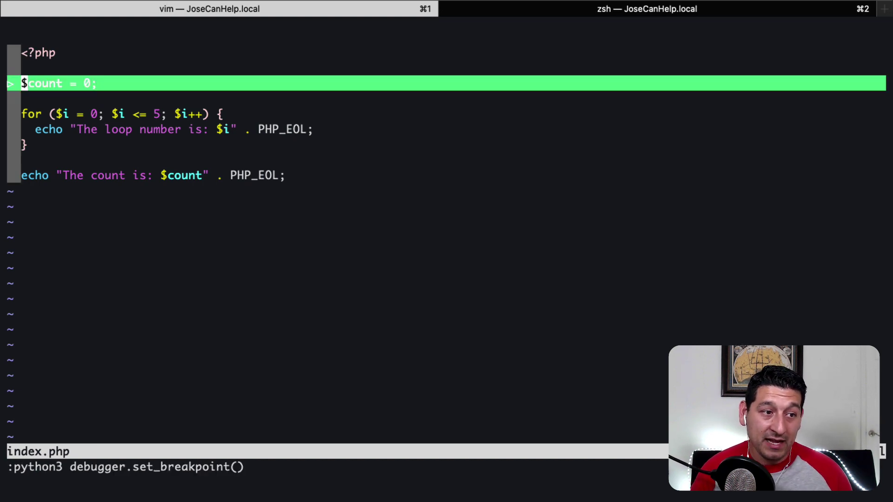
# Start Vdebug listening for a connection and switch to the second terminal tab
pyautogui.press('F5')
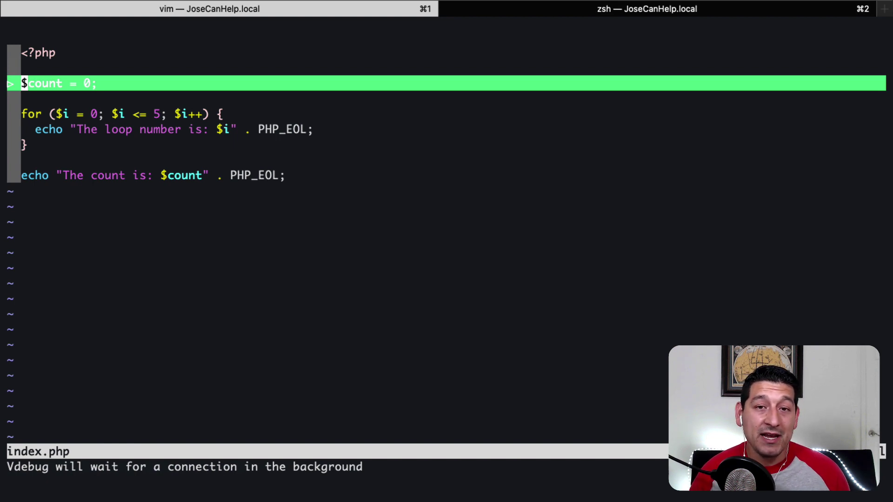
pyautogui.press('super+2')
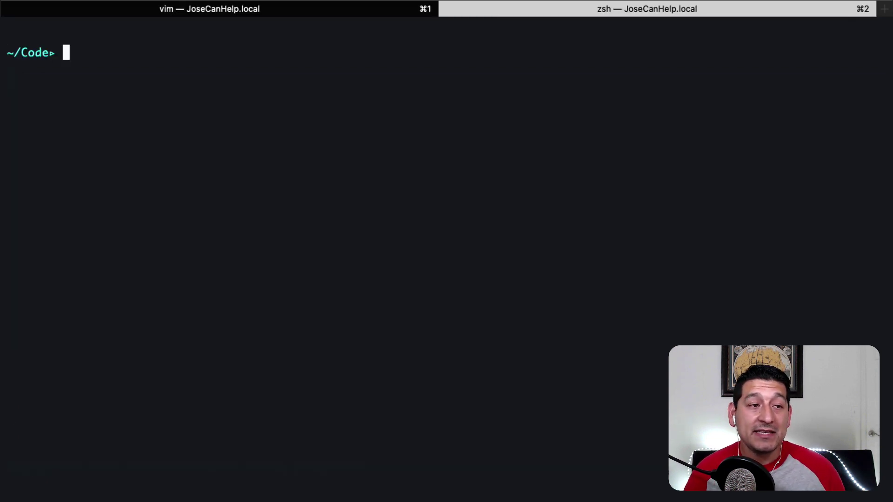
pyautogui.write('ph pin')
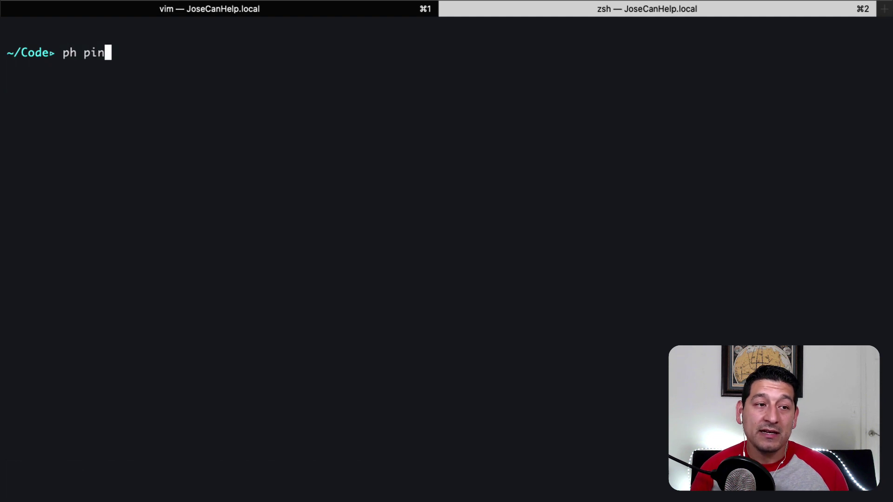
# Fix the typo and run php index.php so Vdebug pauses at line 3
pyautogui.press('BackSpace')
pyautogui.press('BackSpace')
pyautogui.press('BackSpace')
pyautogui.write('p index.php')
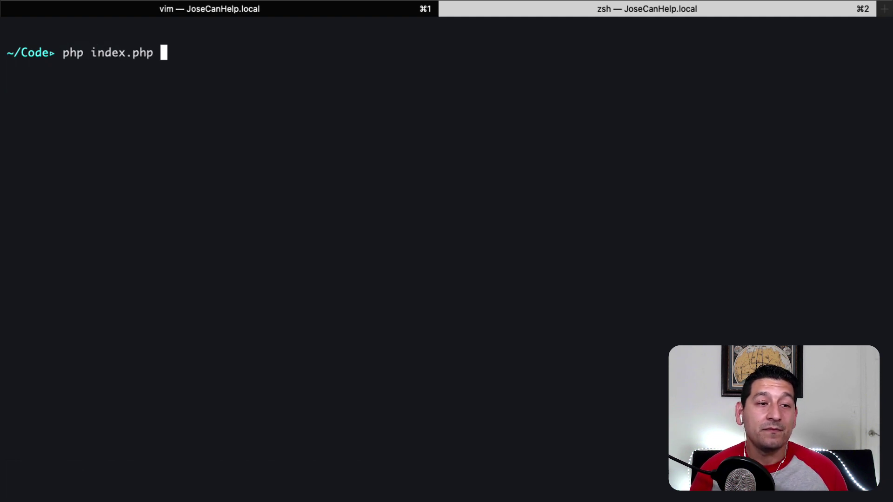
pyautogui.press('Return')
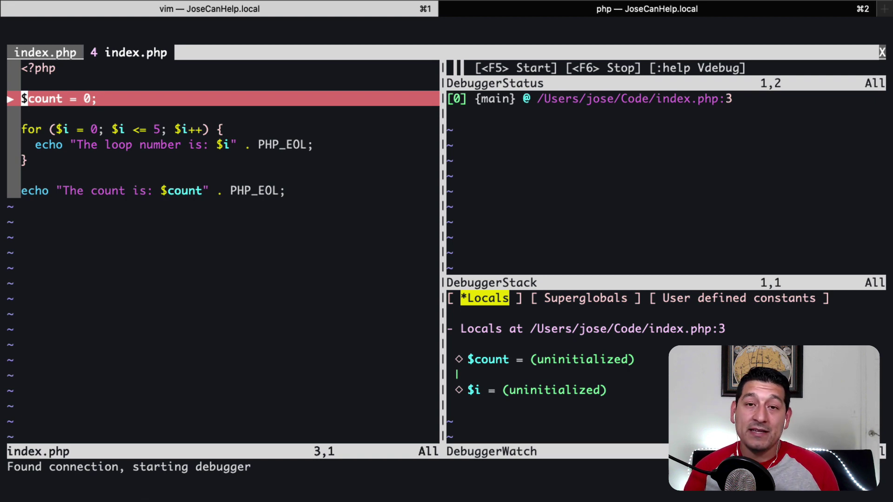
# Step over to the for loop line and visit the DebuggerStatus and Stack windows
pyautogui.press('F2')
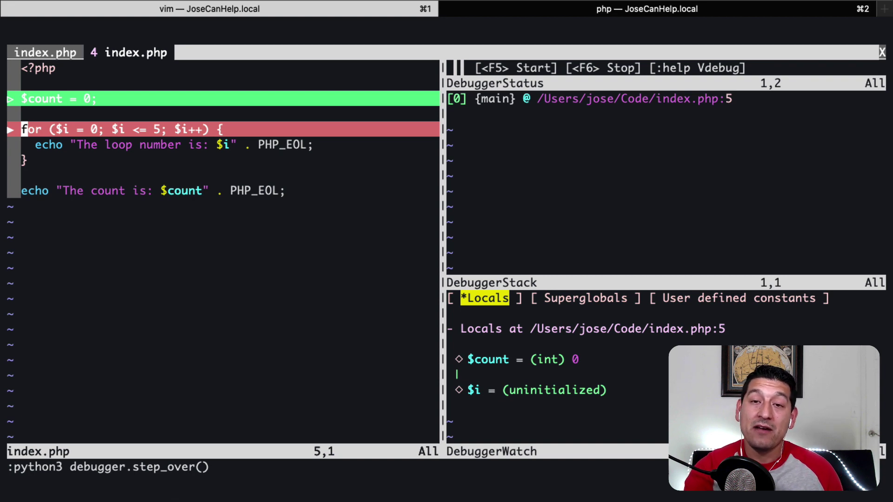
pyautogui.hotkey('ctrl', 'w')
pyautogui.press('w')
pyautogui.hotkey('ctrl', 'w')
pyautogui.press('w')
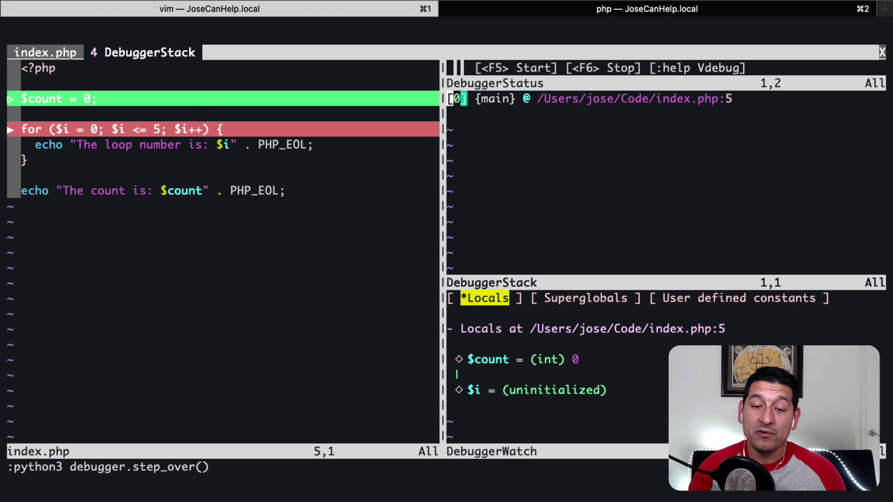
# Check $count and $i (both int 0) in the Watch window, then step over again
pyautogui.hotkey('ctrl', 'w')
pyautogui.press('w')
pyautogui.press('j')
pyautogui.press('j')
pyautogui.press('j')
pyautogui.press('j')
pyautogui.press('k')
pyautogui.press('l')
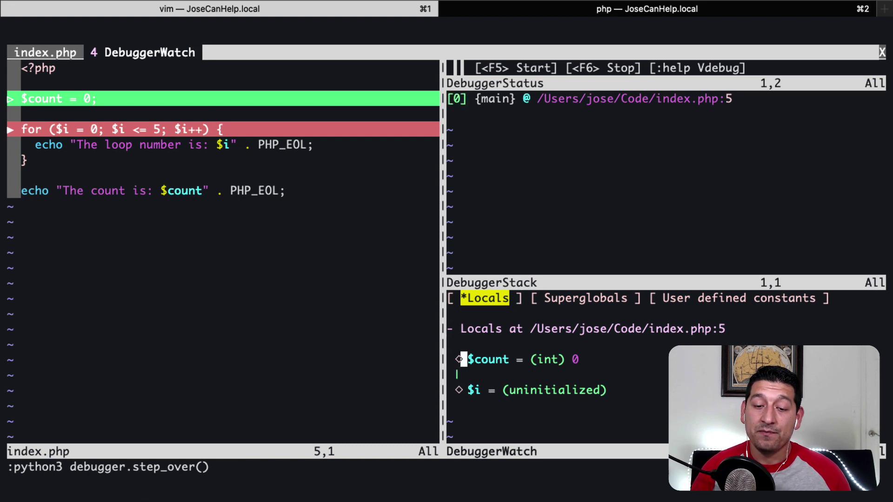
pyautogui.press('l')
pyautogui.press('l')
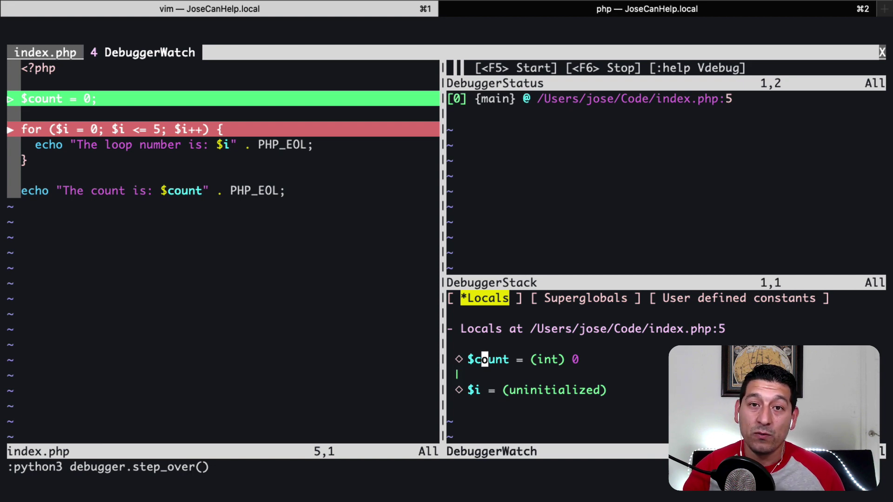
pyautogui.press('F2')
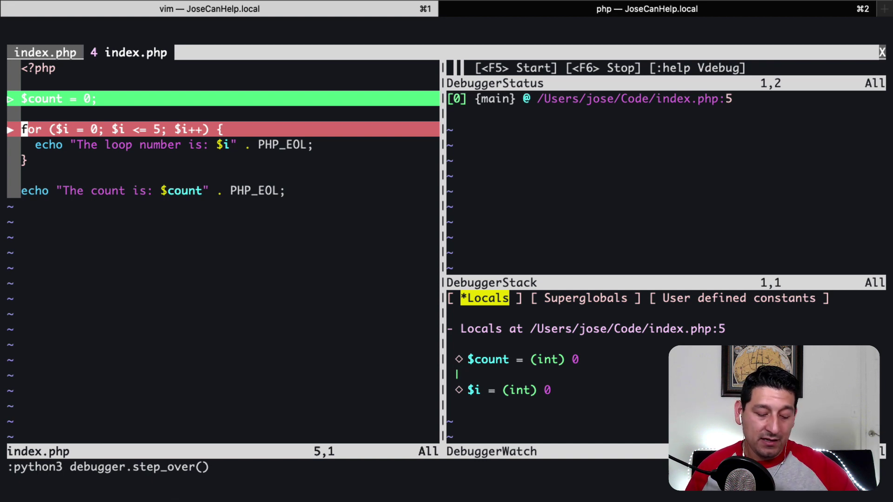
# Step over each loop iteration, $i climbing 1 to 6, until the final echo on line 9
pyautogui.press('F2')
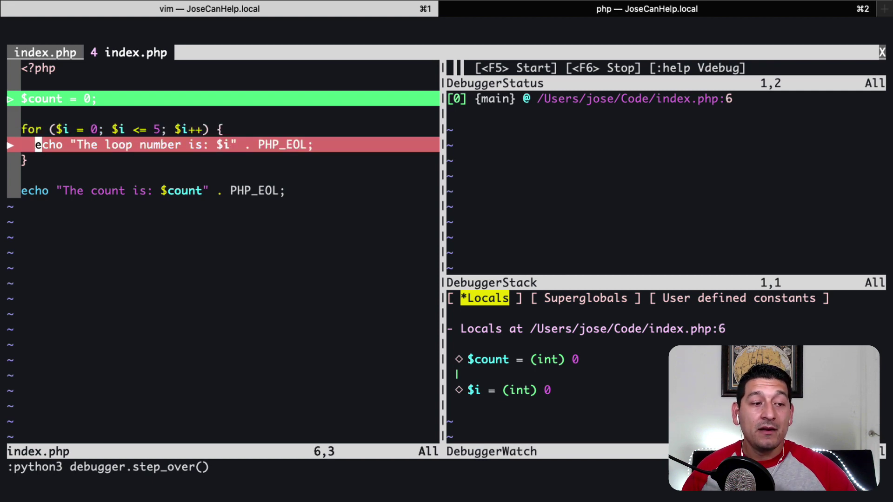
pyautogui.press('F2')
pyautogui.press('F2')
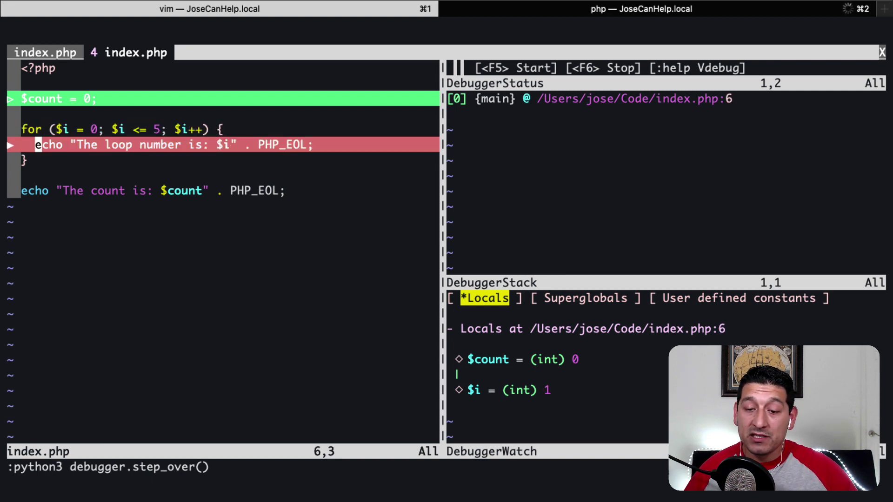
pyautogui.press('F2')
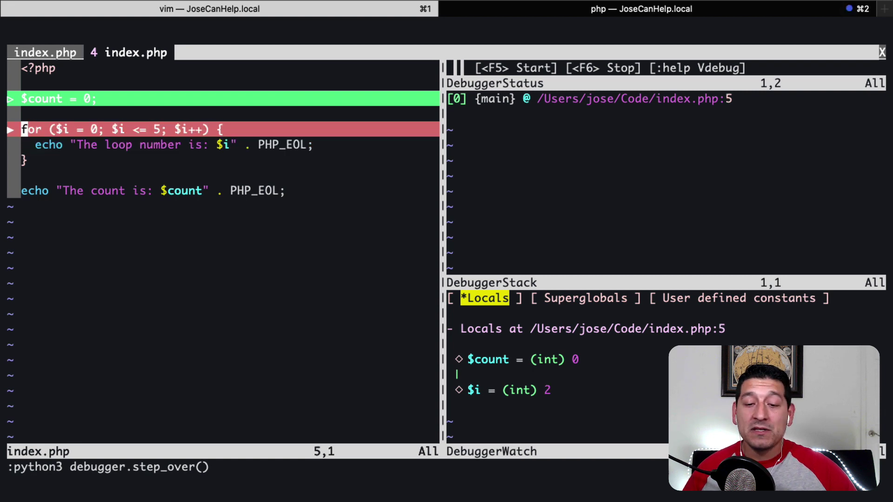
pyautogui.press('F2')
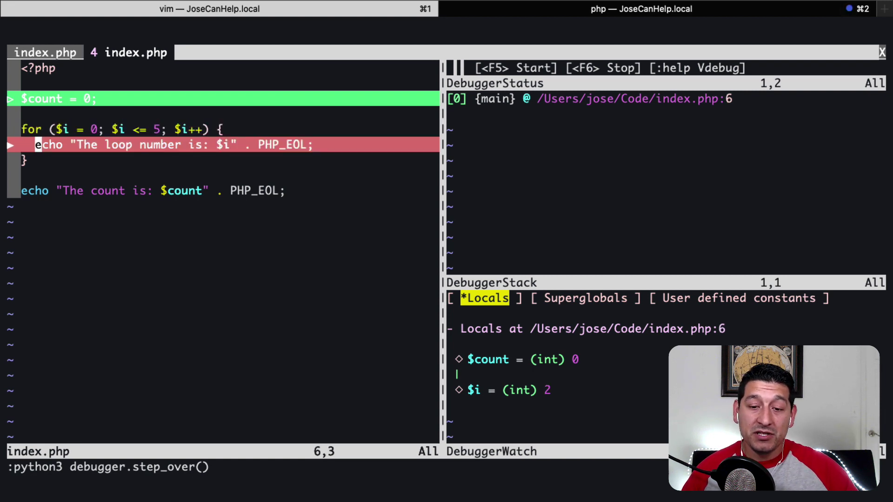
pyautogui.press('F2')
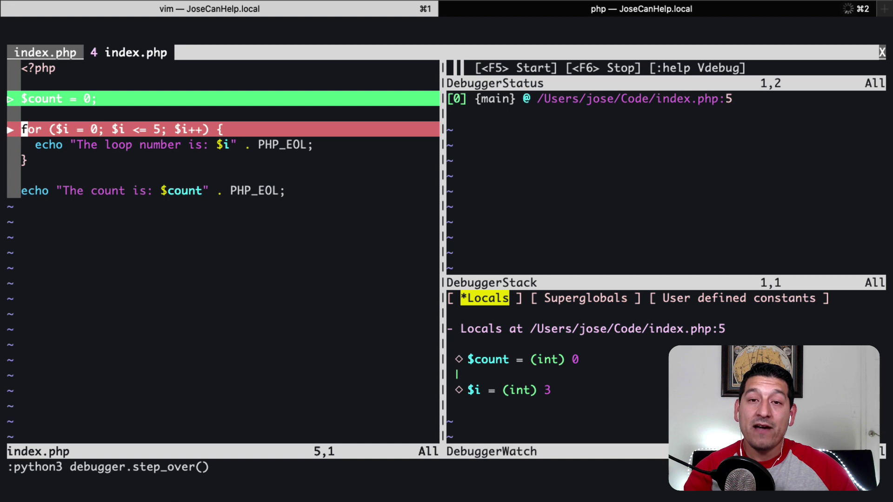
pyautogui.press('F2')
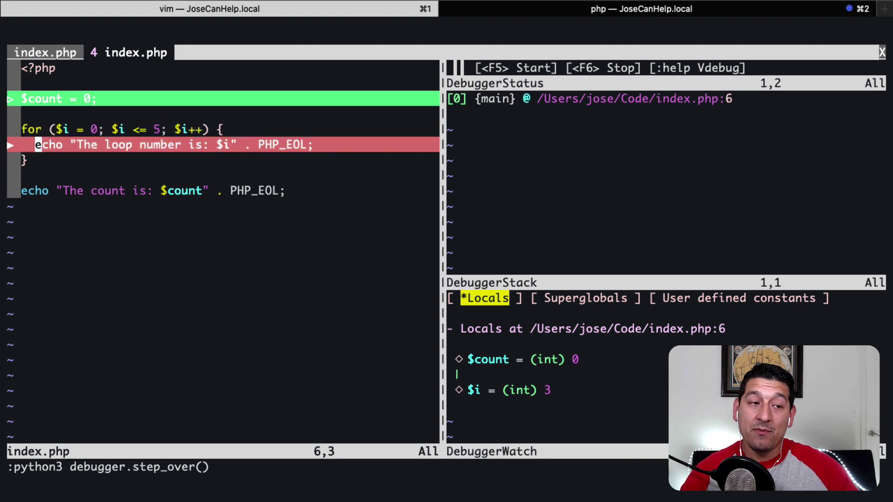
pyautogui.press('F2')
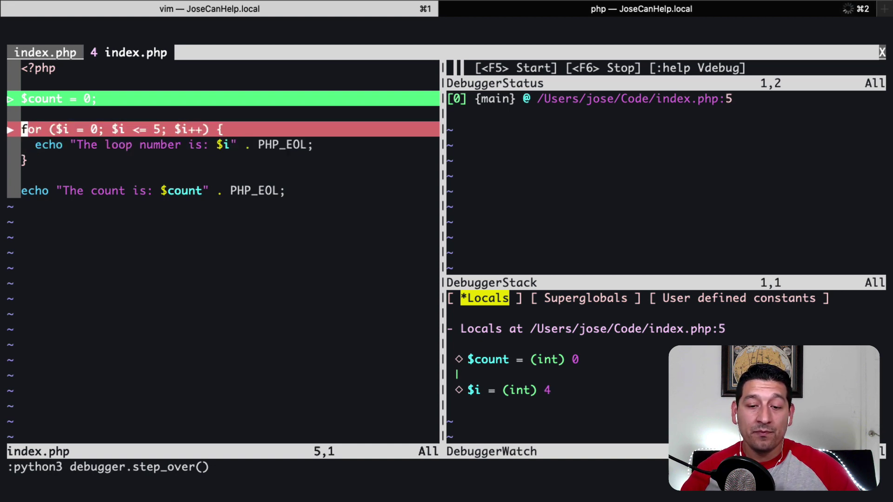
pyautogui.press('F2')
pyautogui.press('F2')
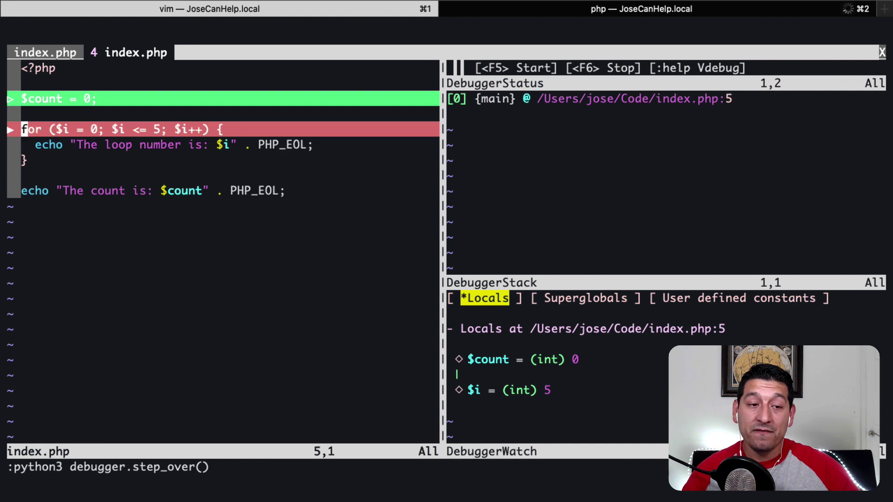
pyautogui.press('F2')
pyautogui.press('F2')
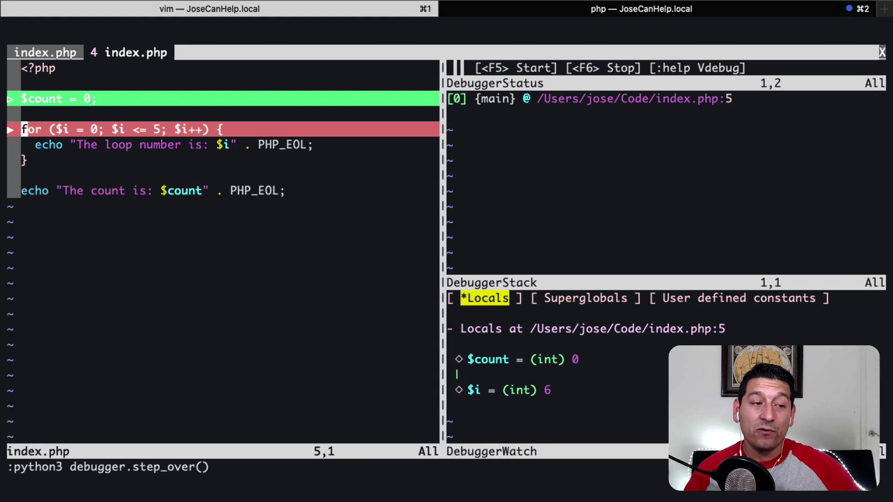
pyautogui.press('F2')
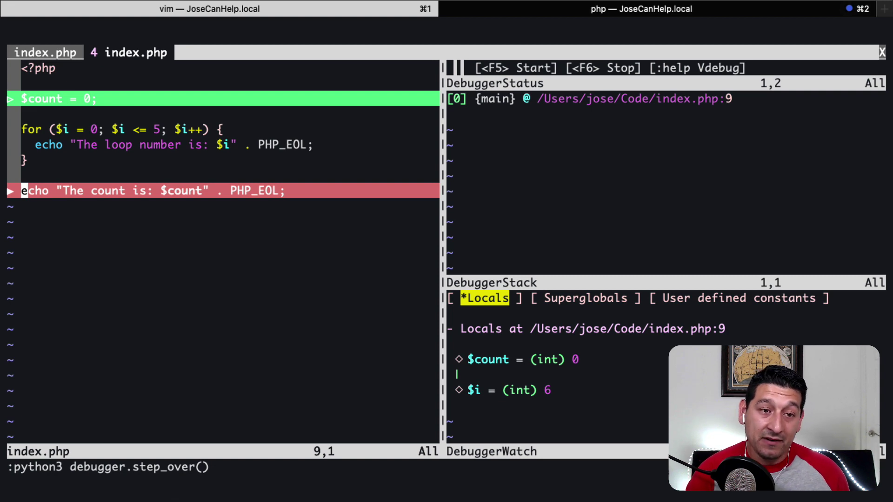
# Detach Vdebug, close its windows, and toggle off the breakpoint on line 3
pyautogui.press('F2')
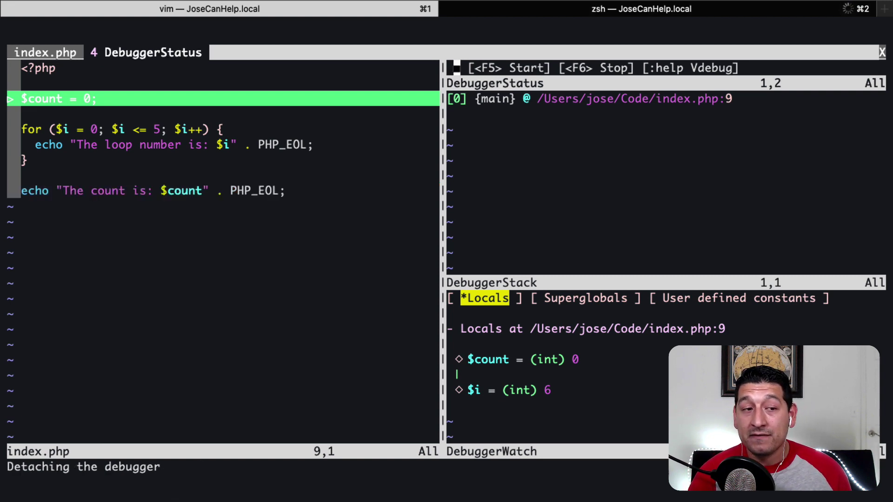
pyautogui.press('F6')
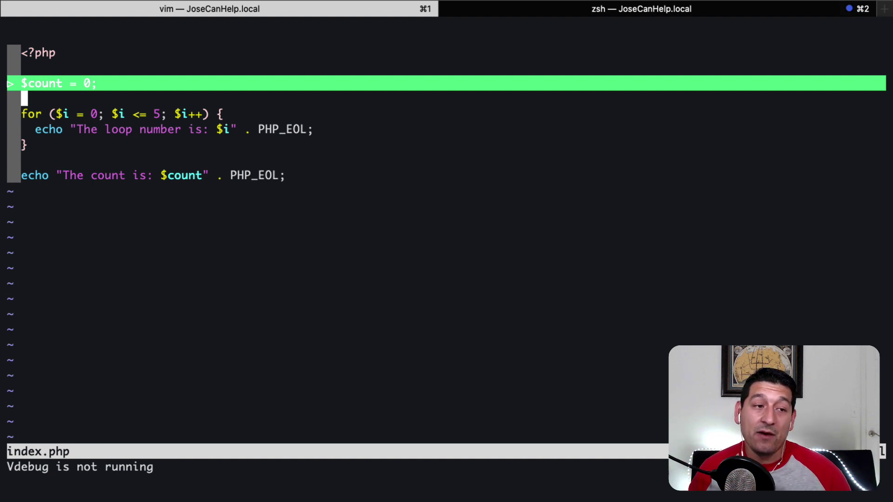
pyautogui.press('k')
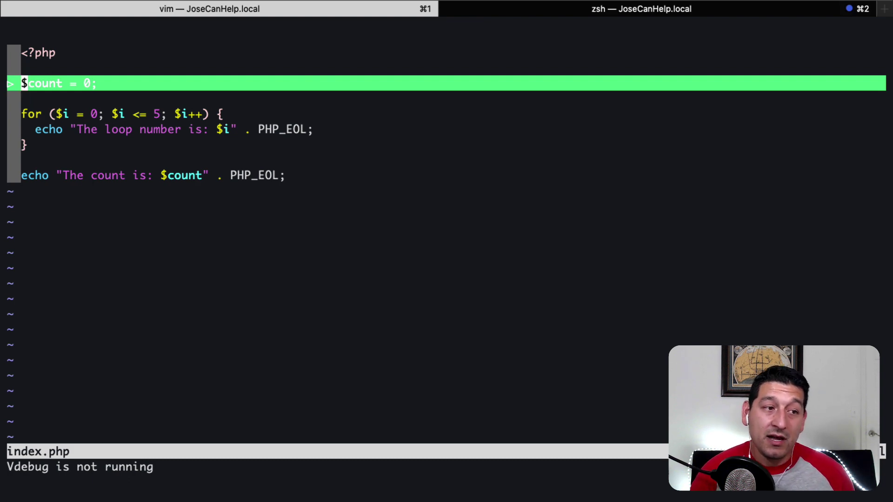
pyautogui.press('F10')
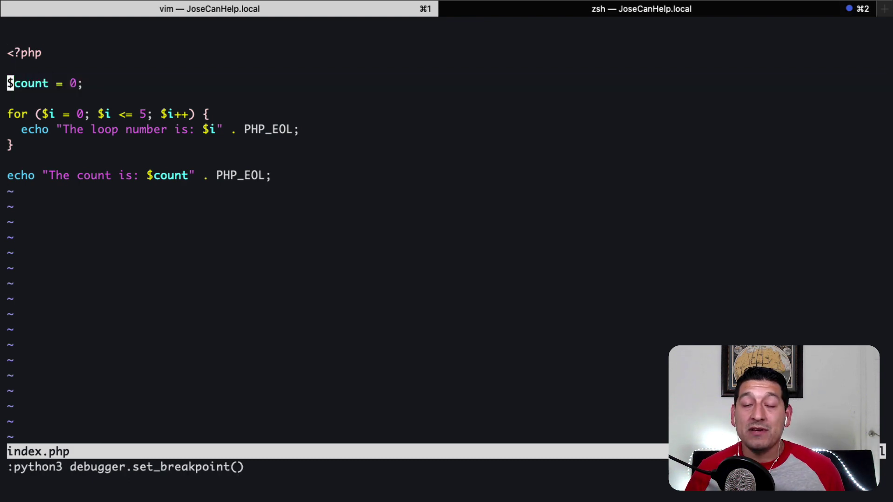